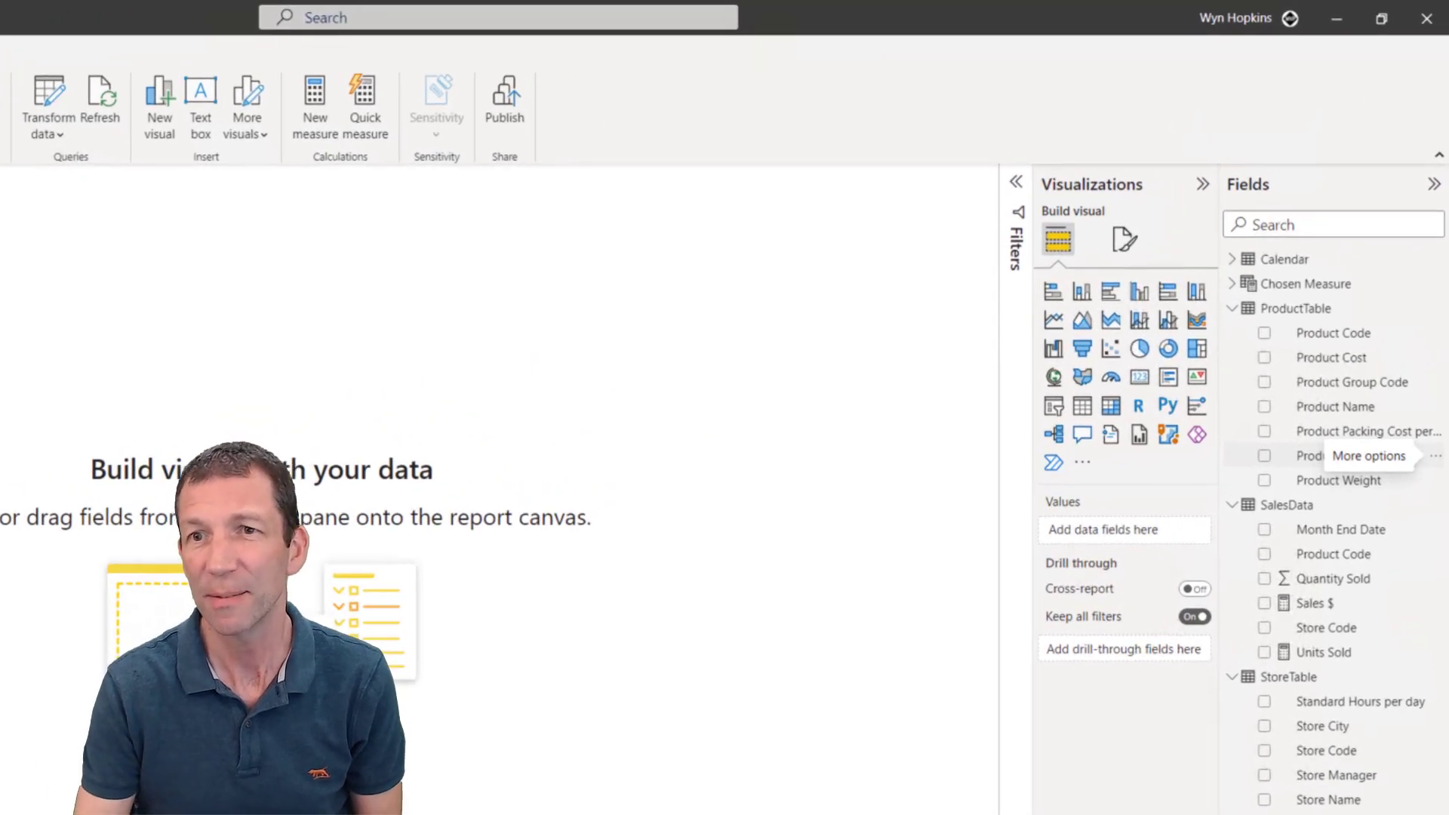
- Add a clustered bar chart with Sales $ on the X-axis, showing one $183,633,650 bar
left_click(1111, 295)
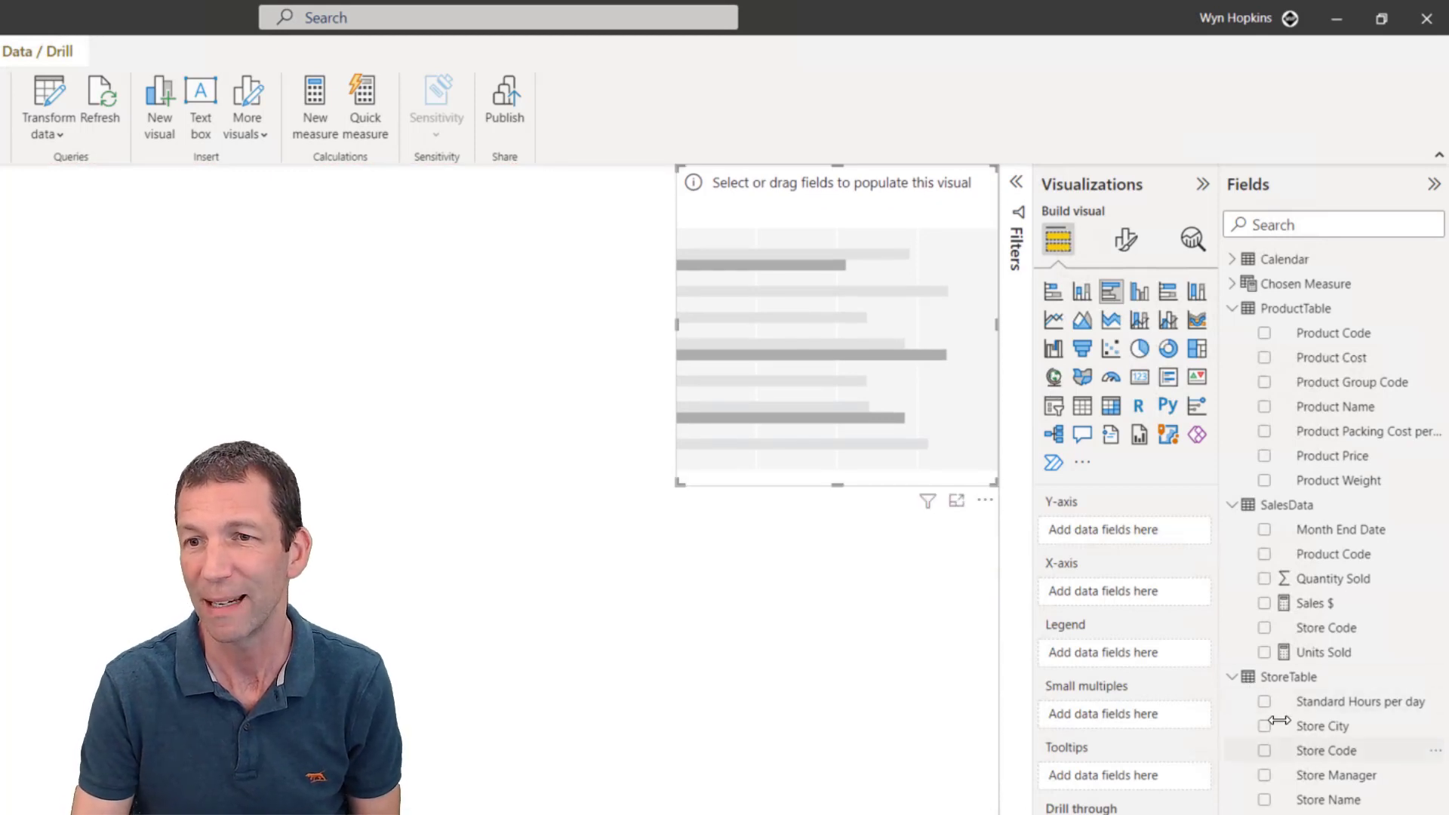
left_click_drag(1258, 606, 1102, 594)
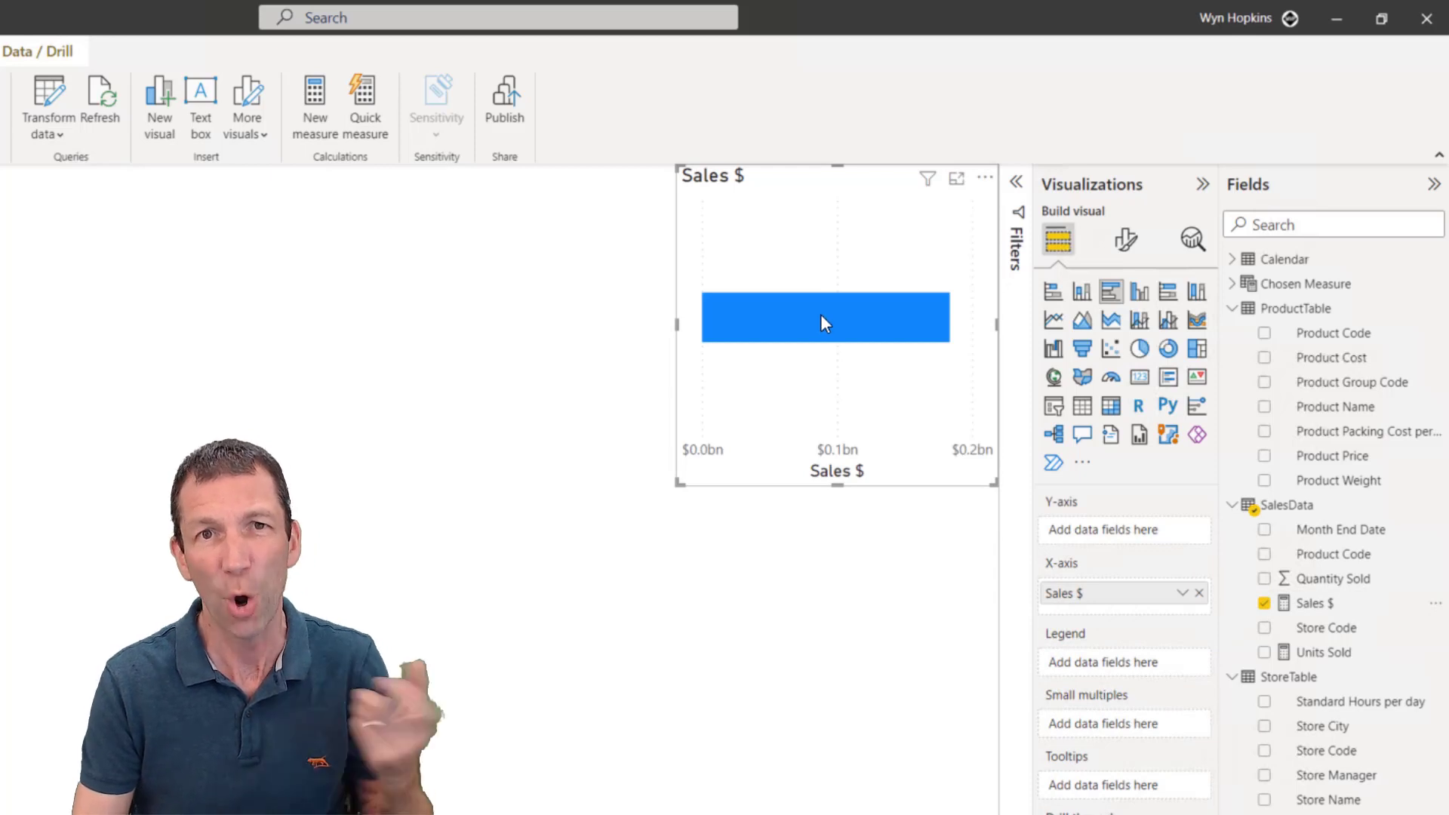
mouse_move(821, 316)
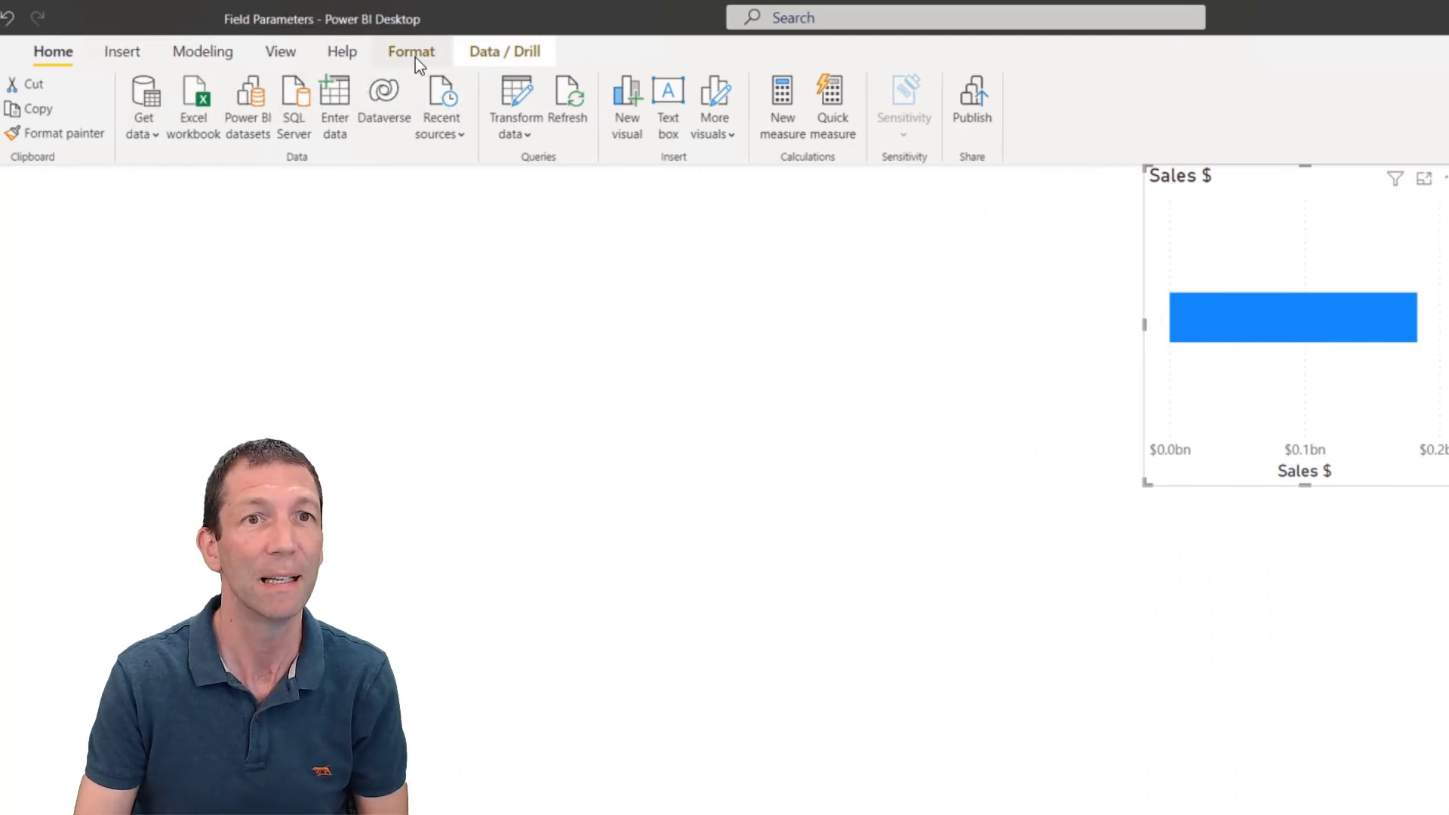
- Start a new Fields parameter and name it 'Category Choice'
left_click(218, 65)
left_click(370, 130)
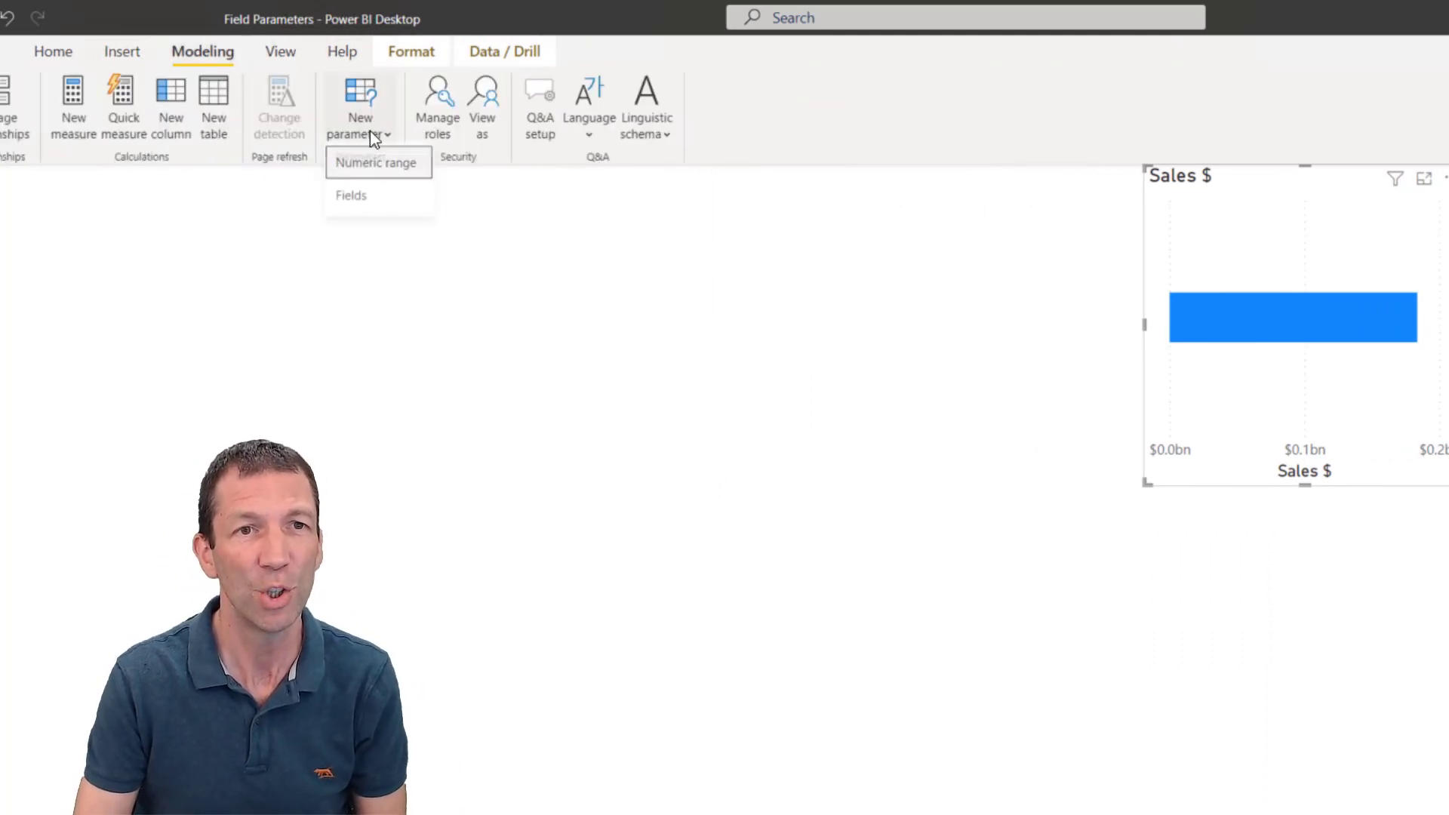
left_click(375, 203)
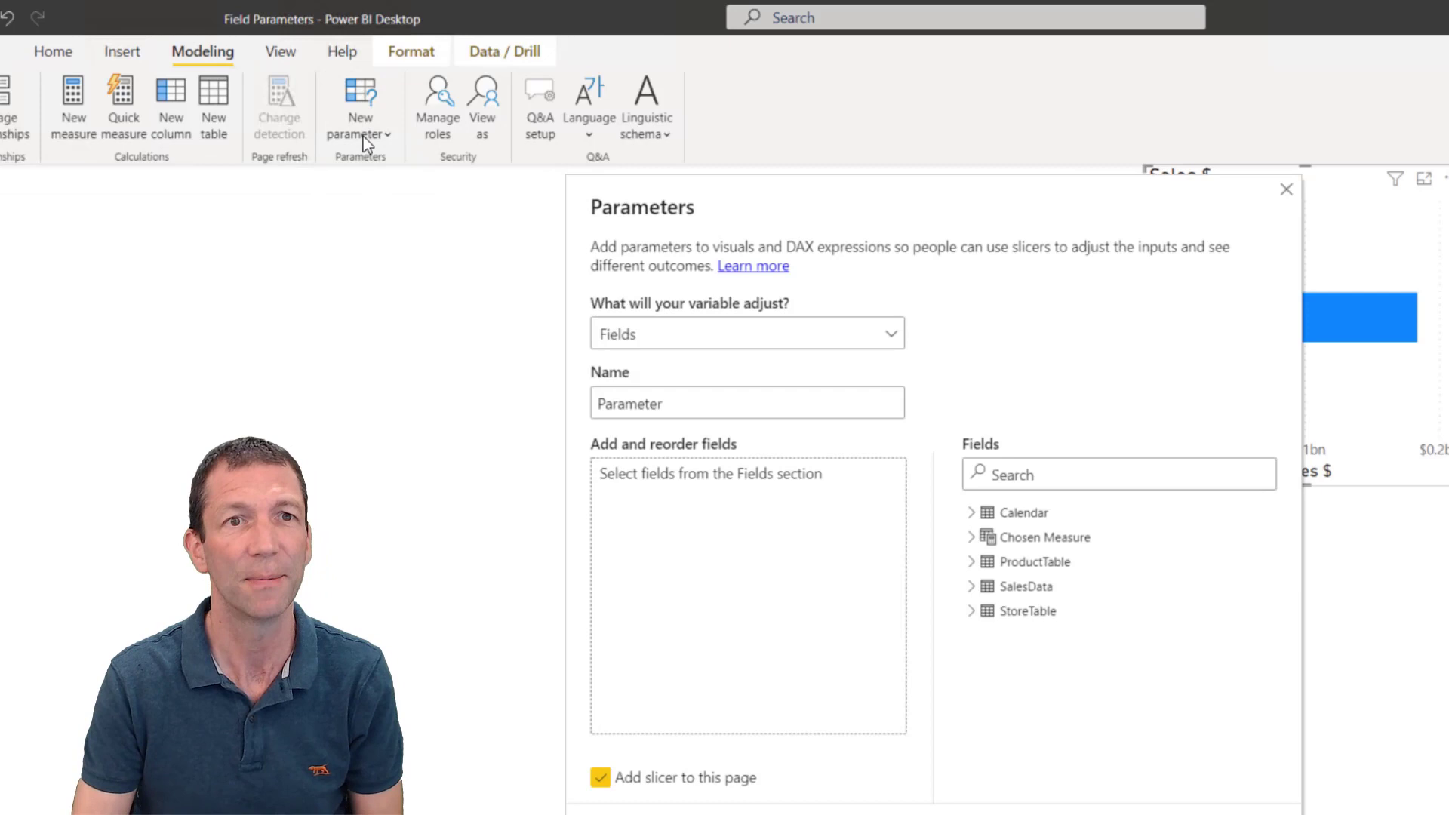
double_click(683, 404)
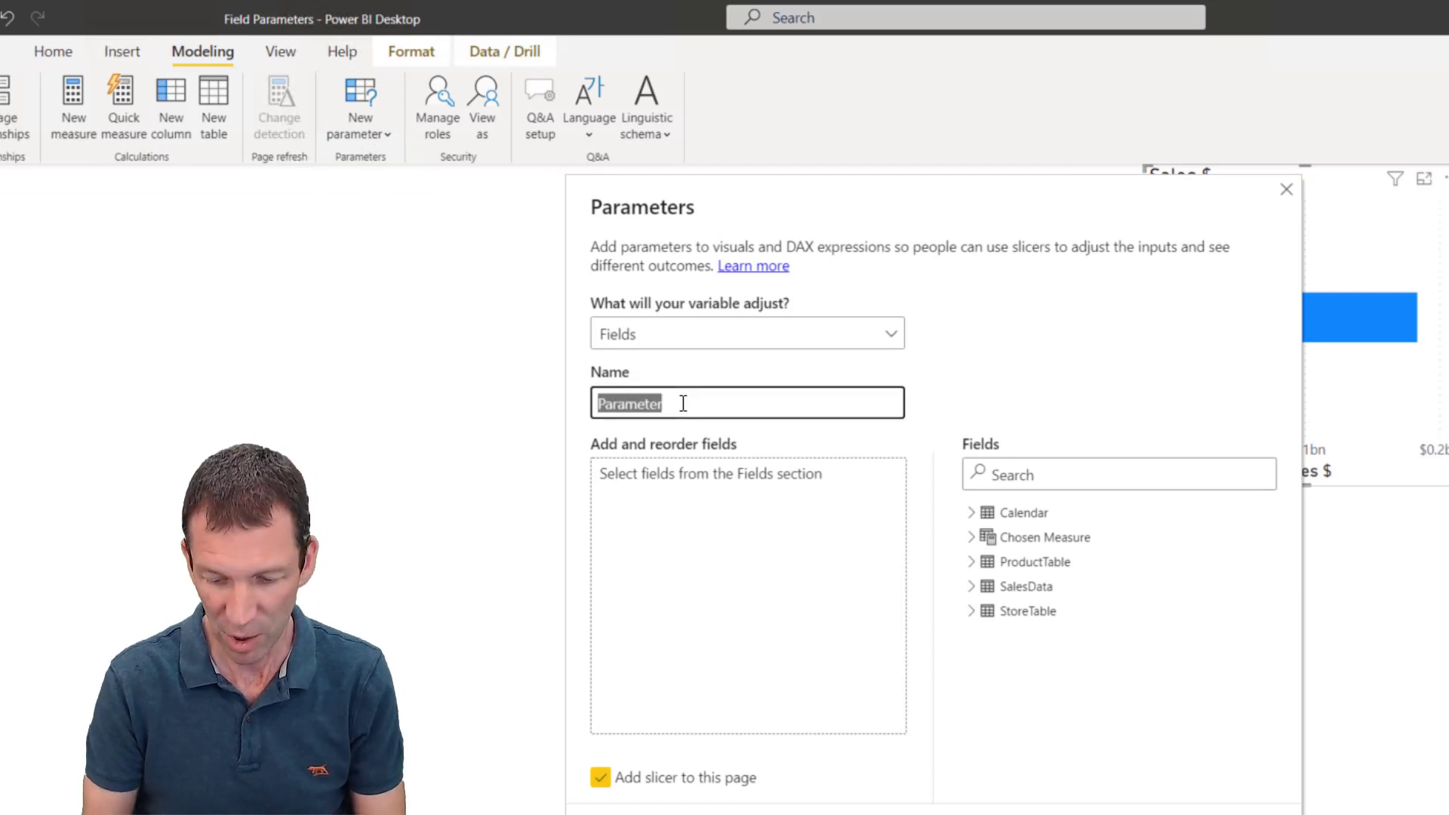
type("Cat")
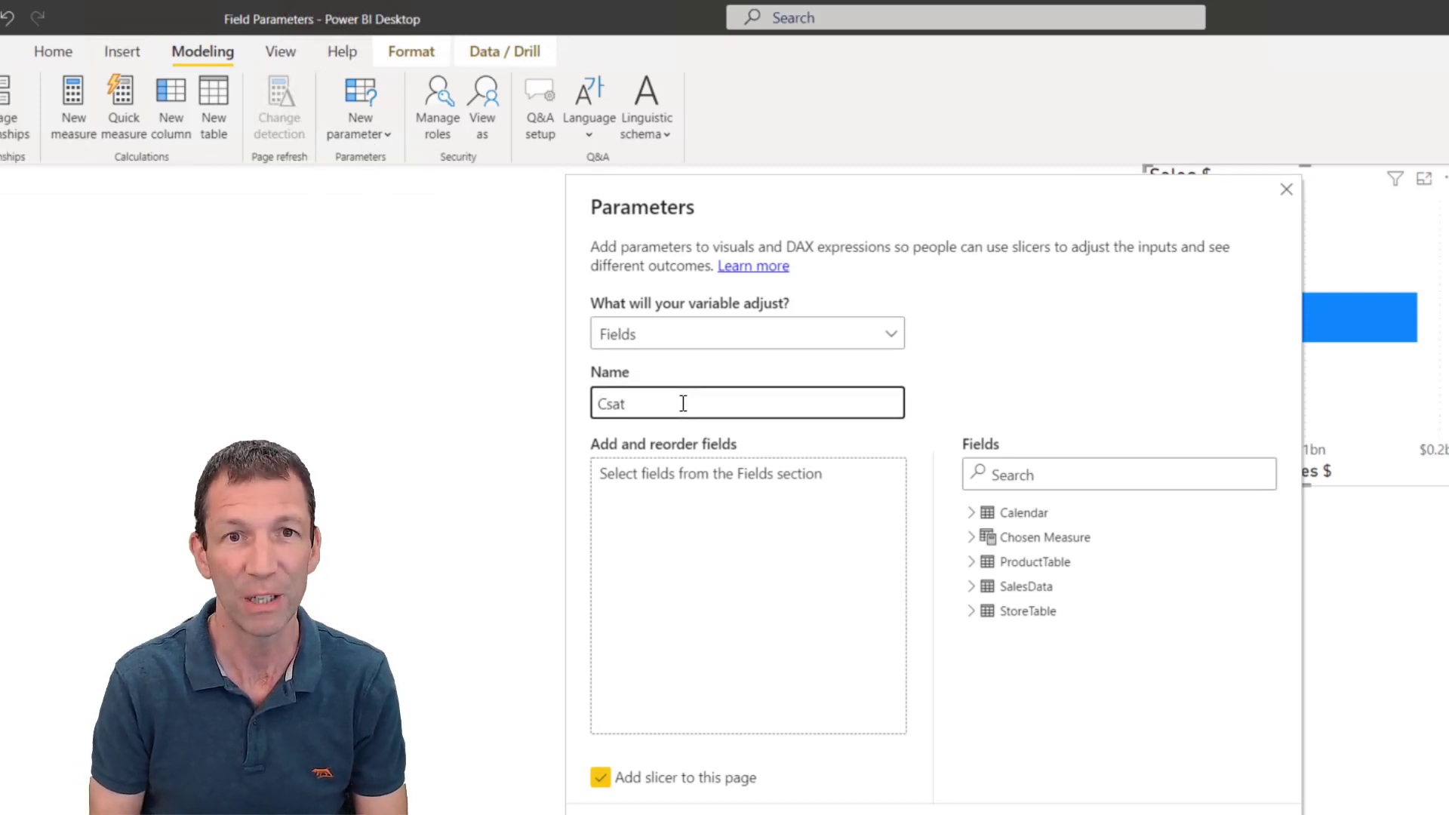
key("BackSpace")
type("tegory")
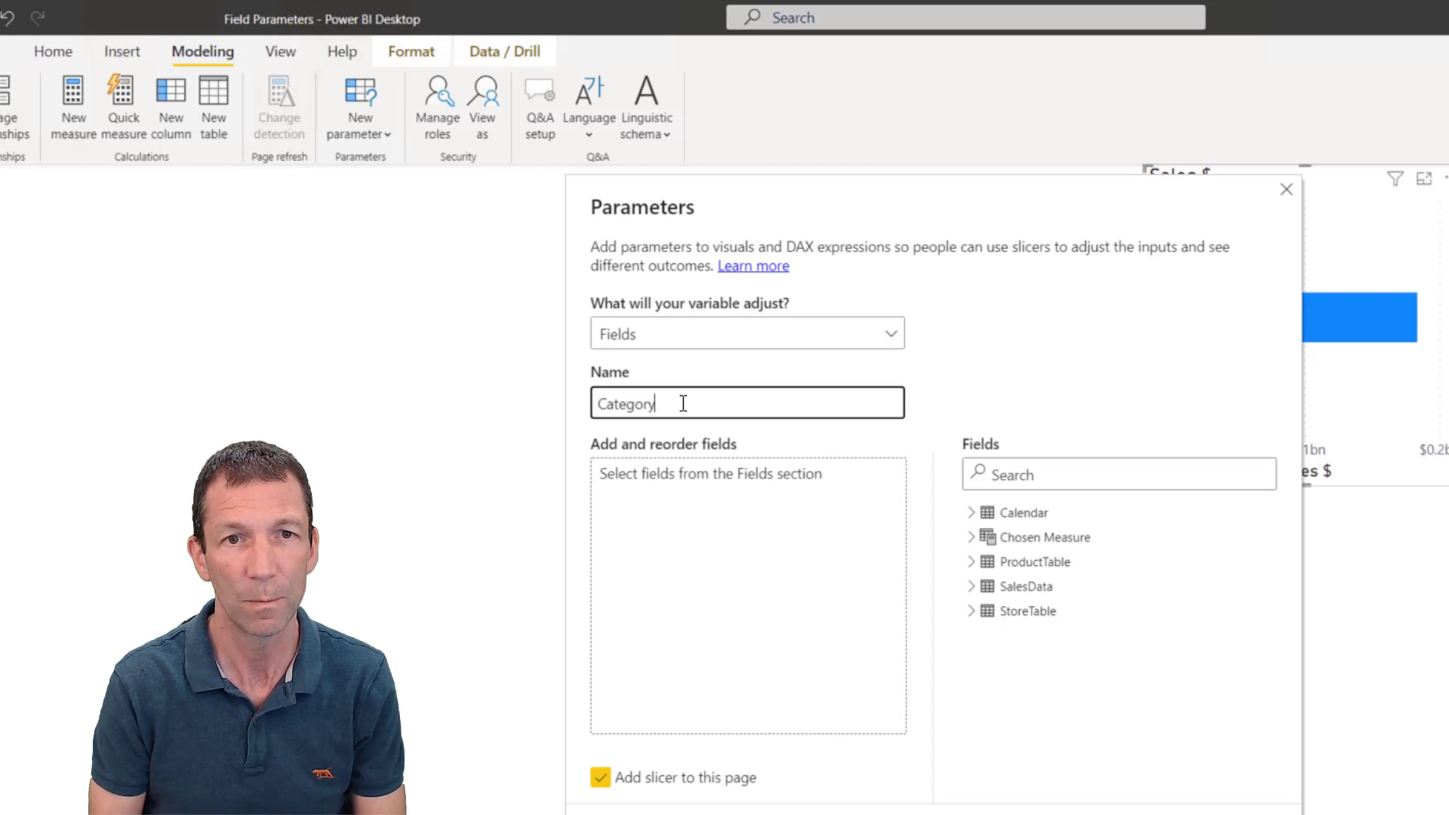
type(" Choice")
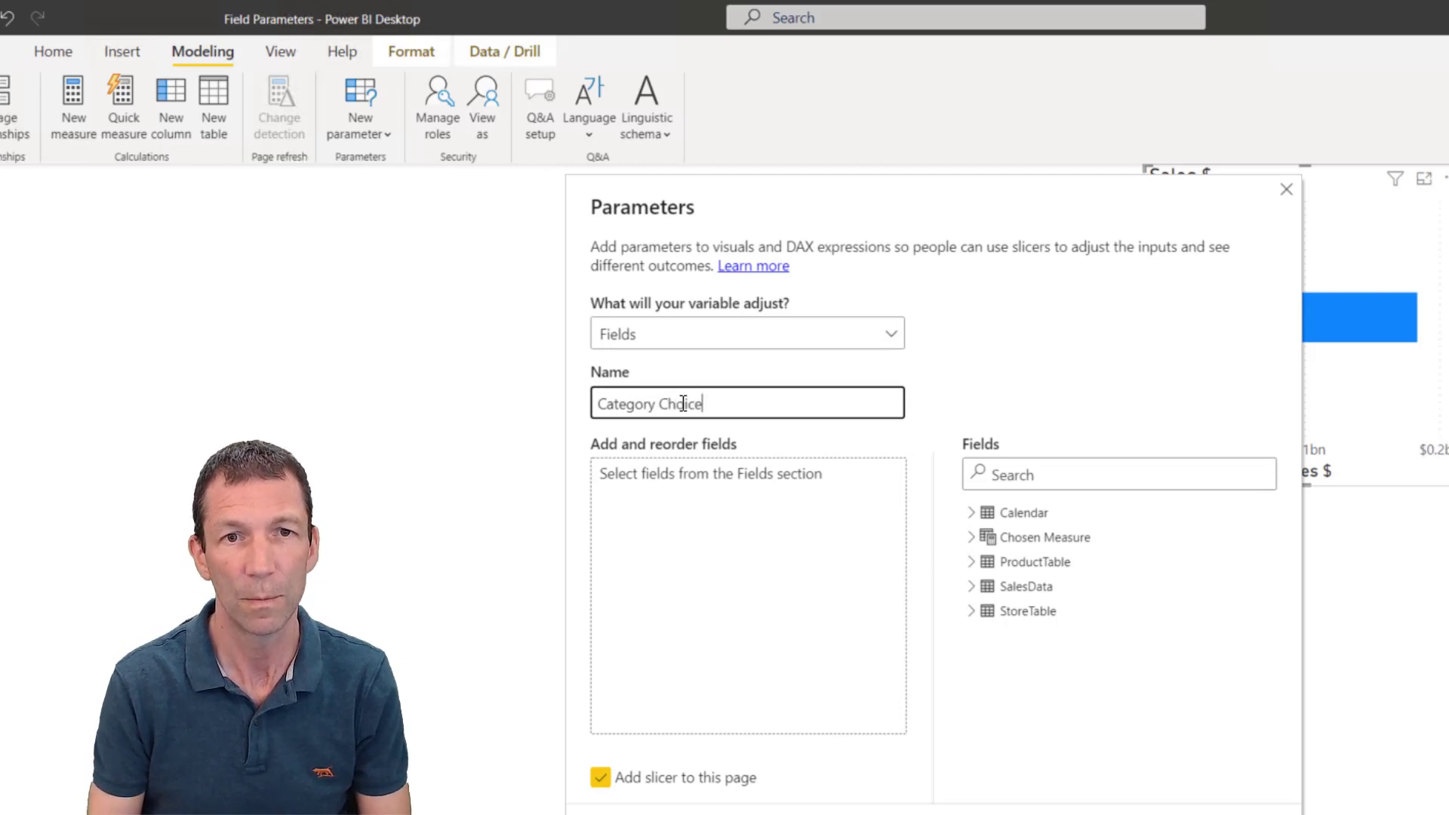
- Include Store City and Product Name in the parameter and create it with a slicer
left_click(982, 611)
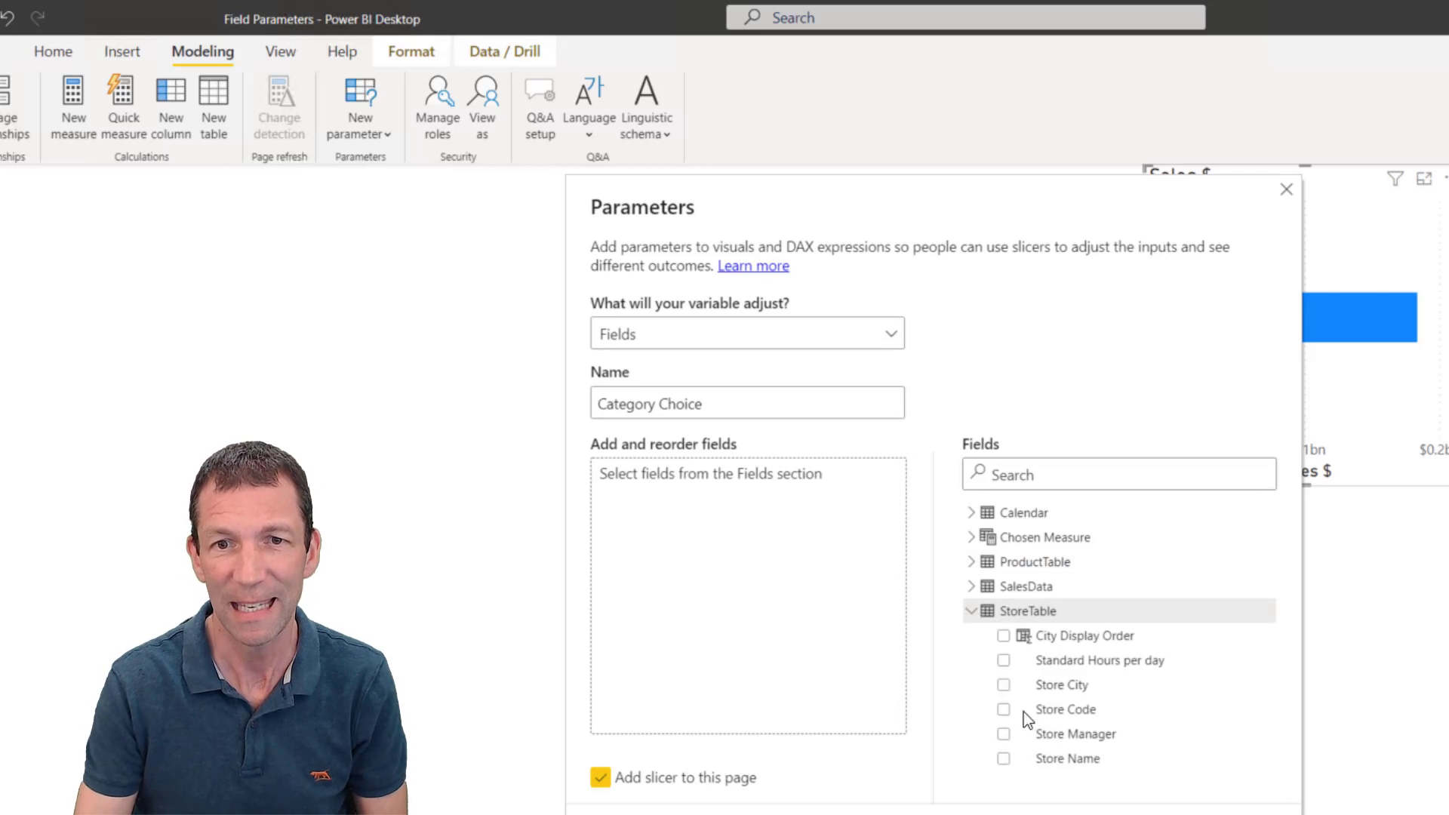
left_click(1004, 758)
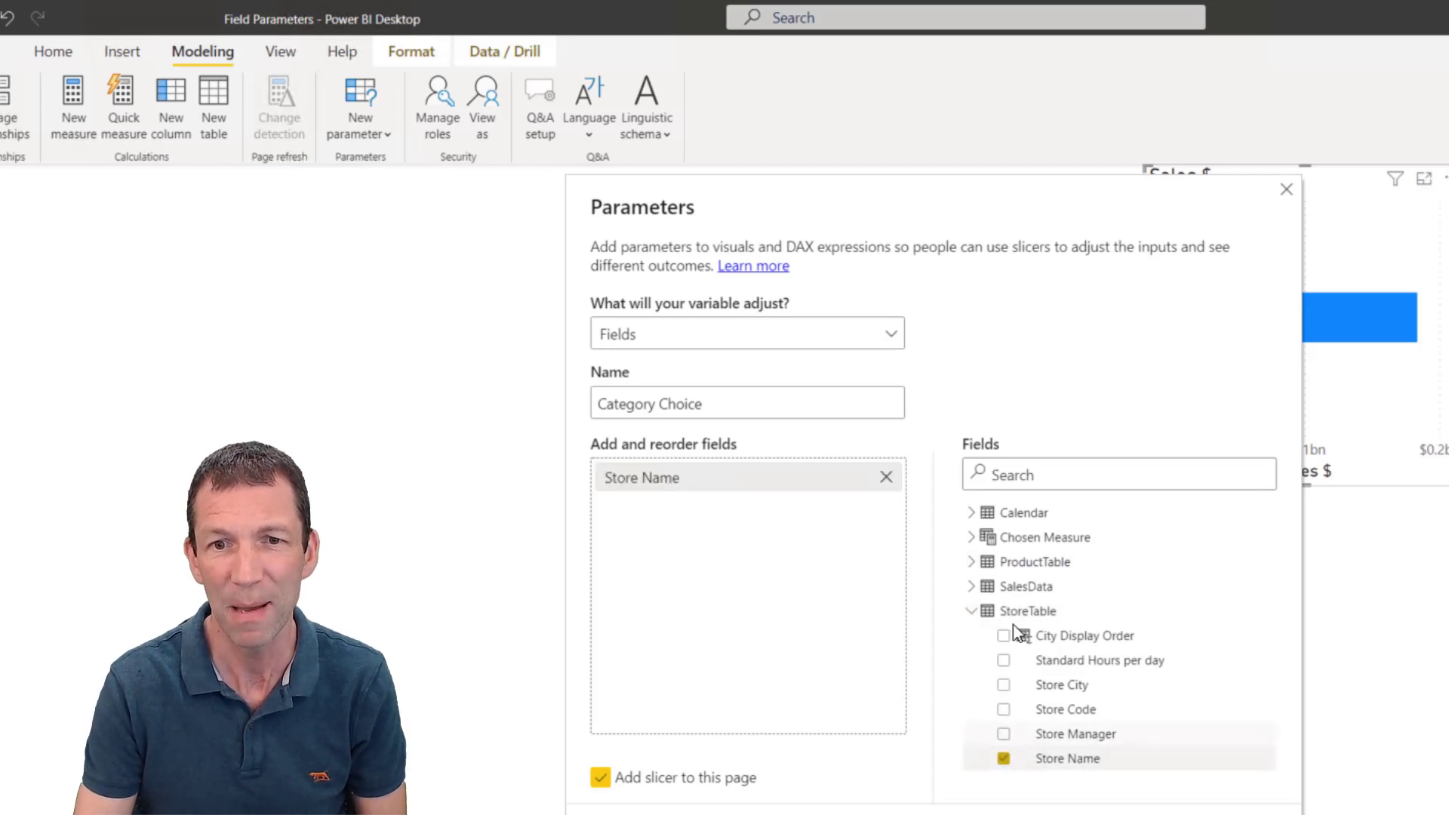
left_click(1004, 758)
left_click(1004, 685)
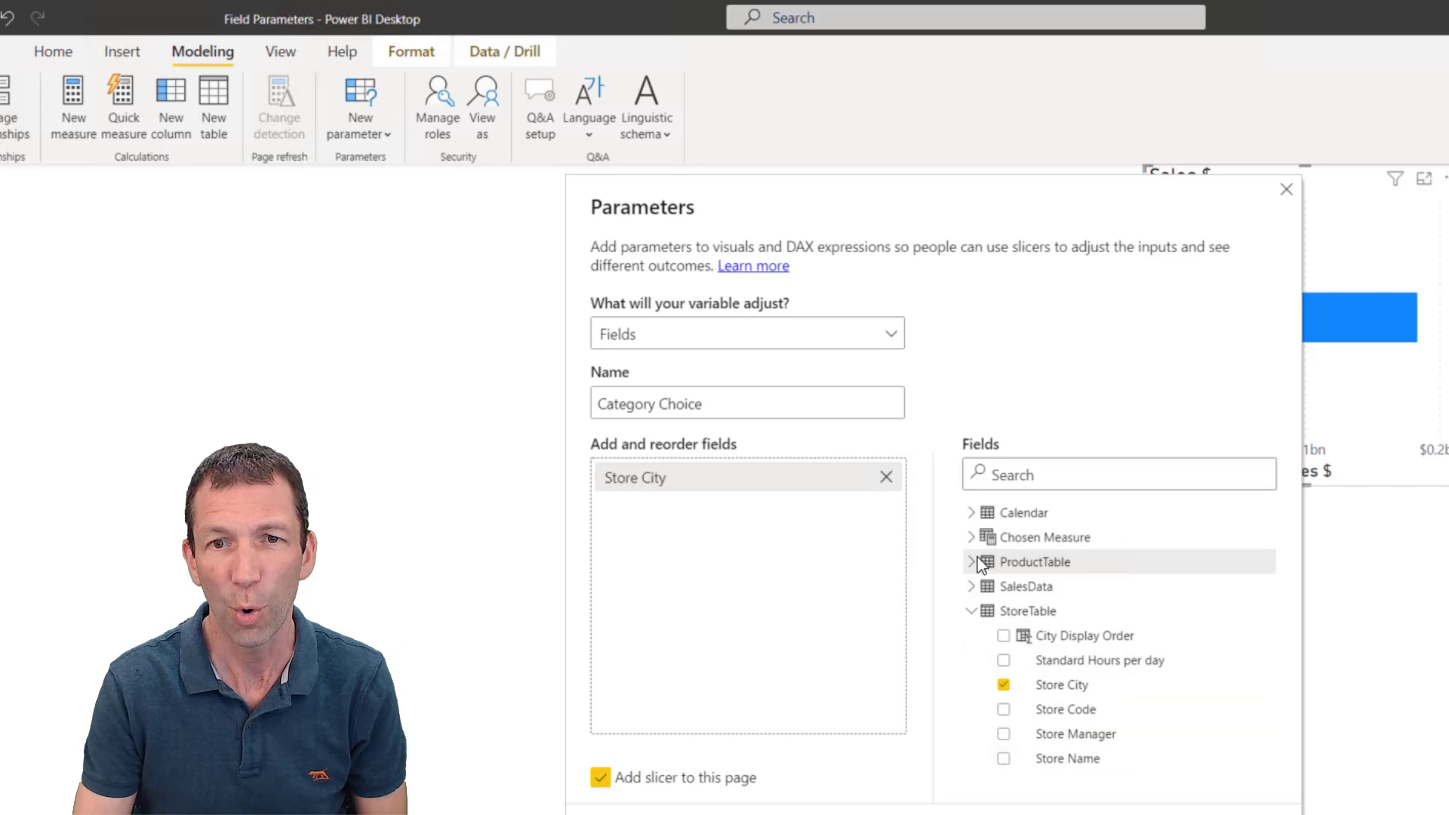
left_click(976, 562)
left_click(1003, 660)
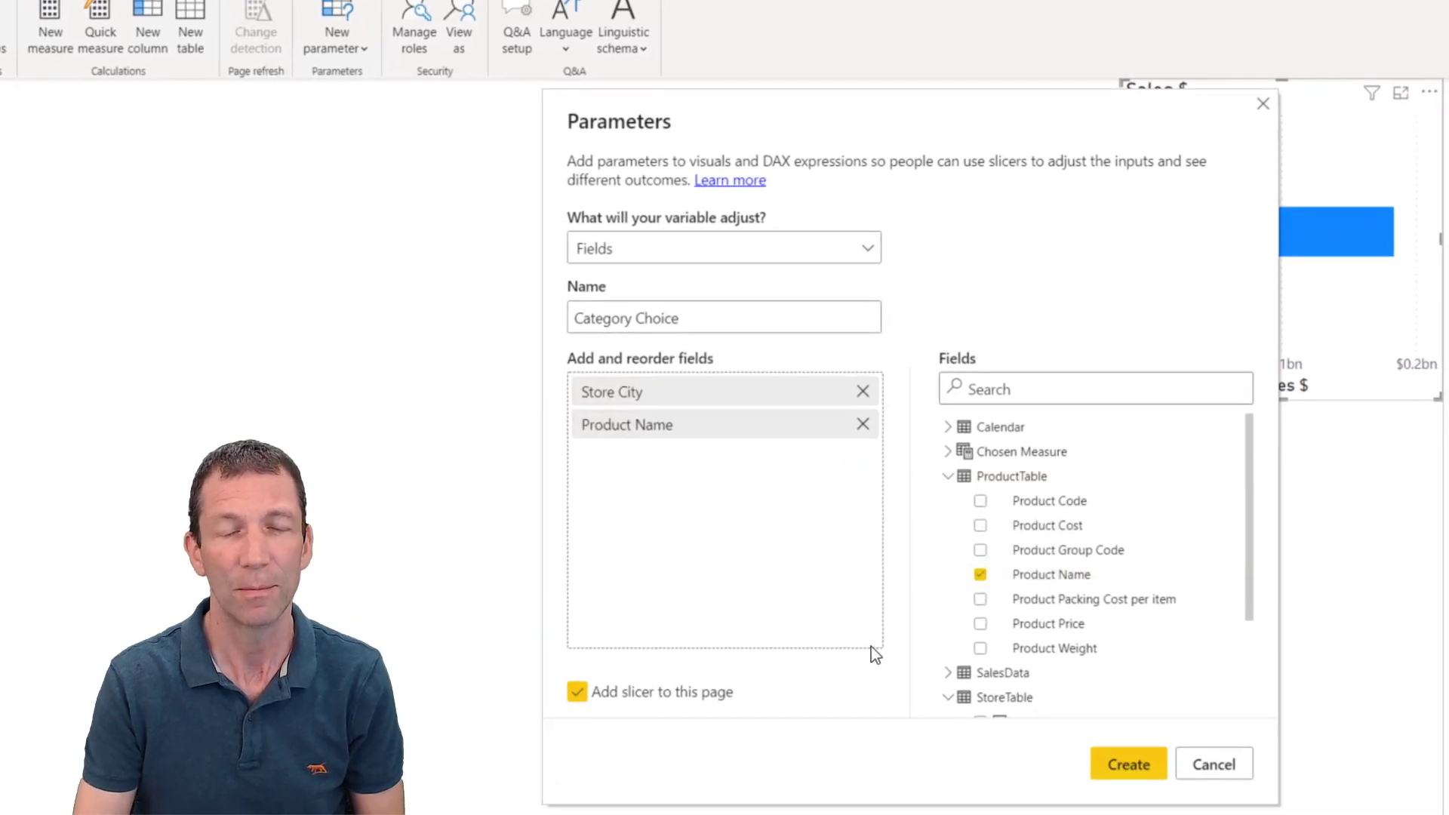
left_click(1127, 765)
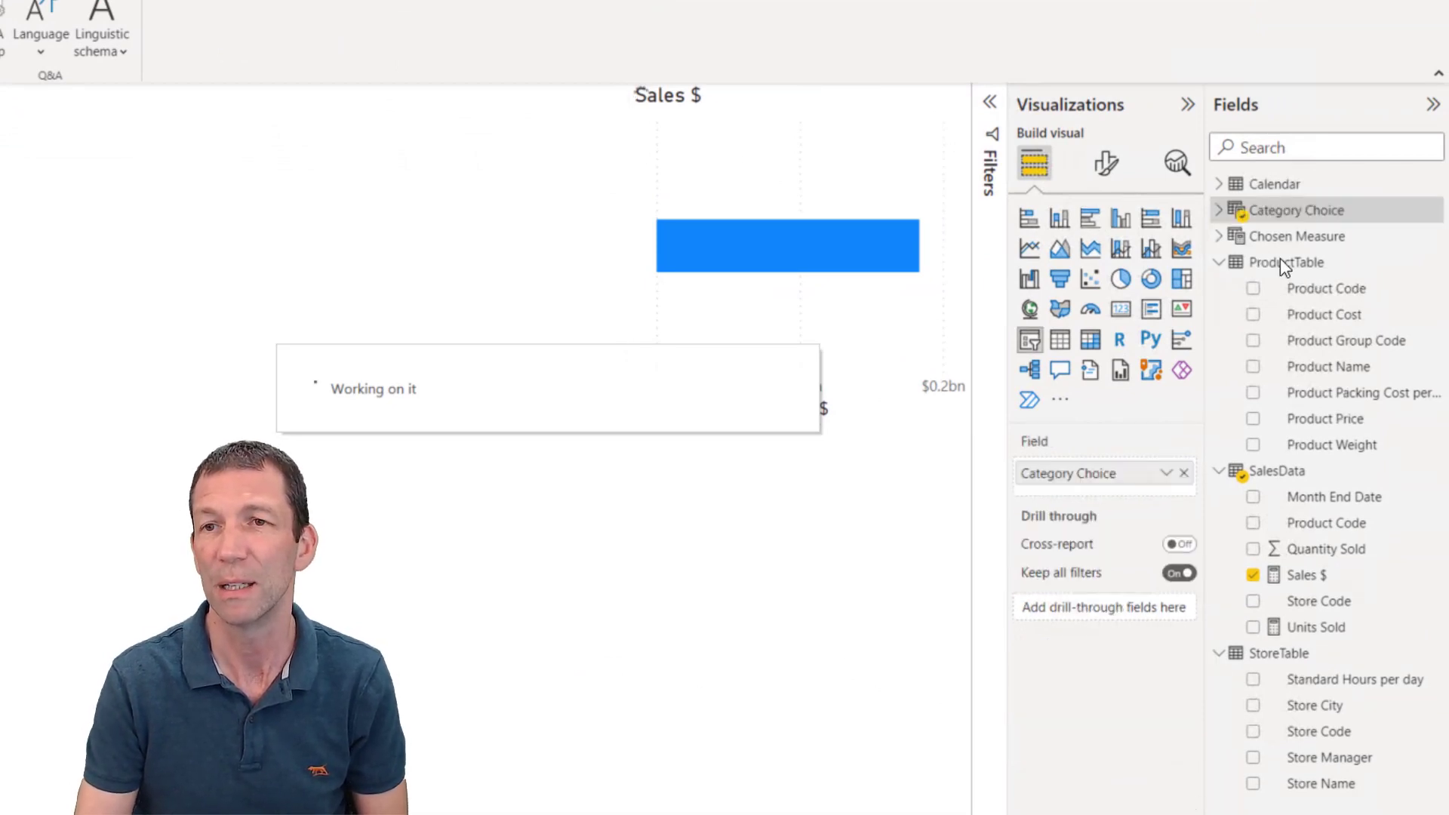
- Place the Category Choice slicer left of the chart and use Category Choice as the chart's axis
left_click(1218, 212)
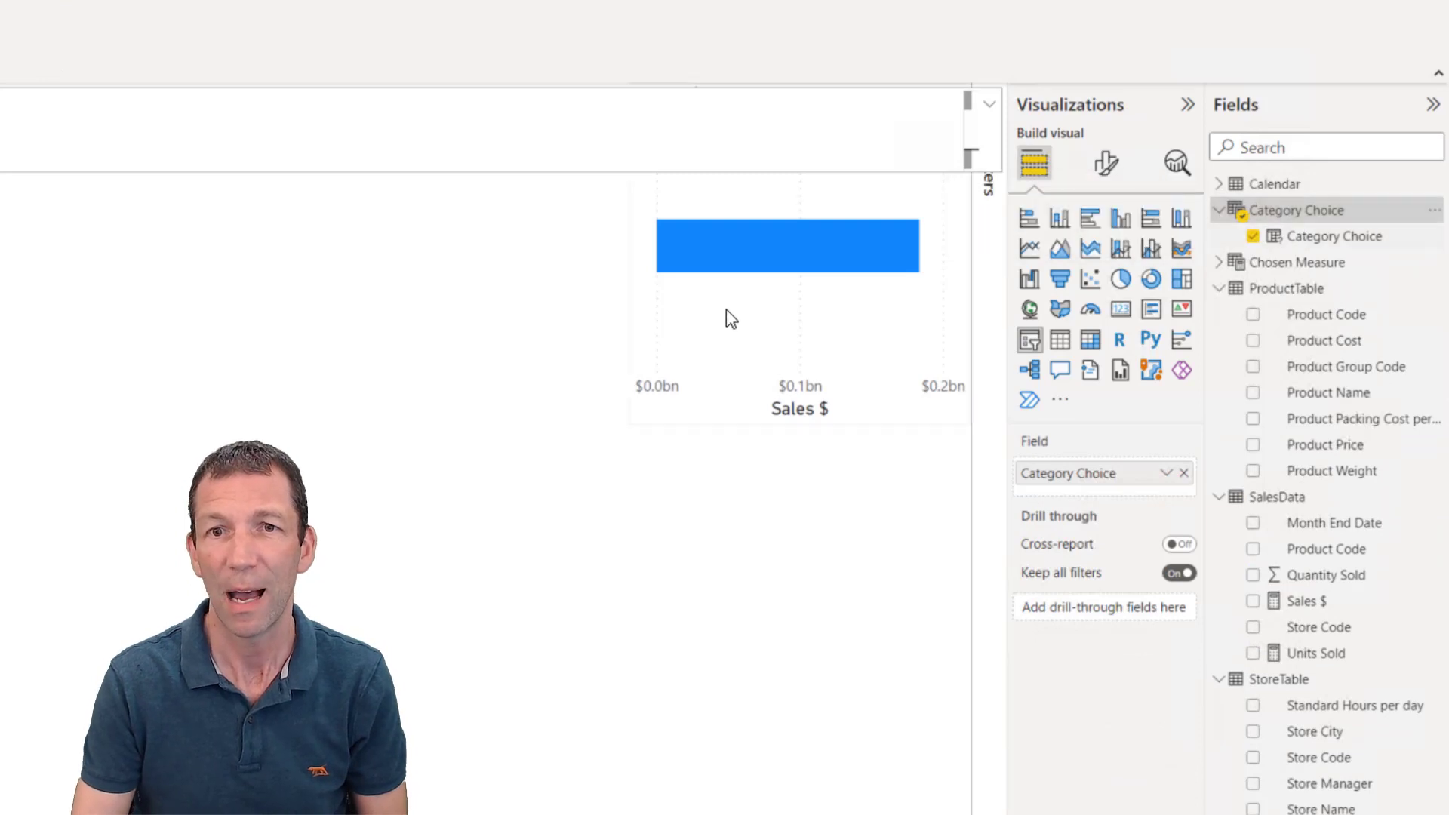
left_click_drag(77, 548, 524, 364)
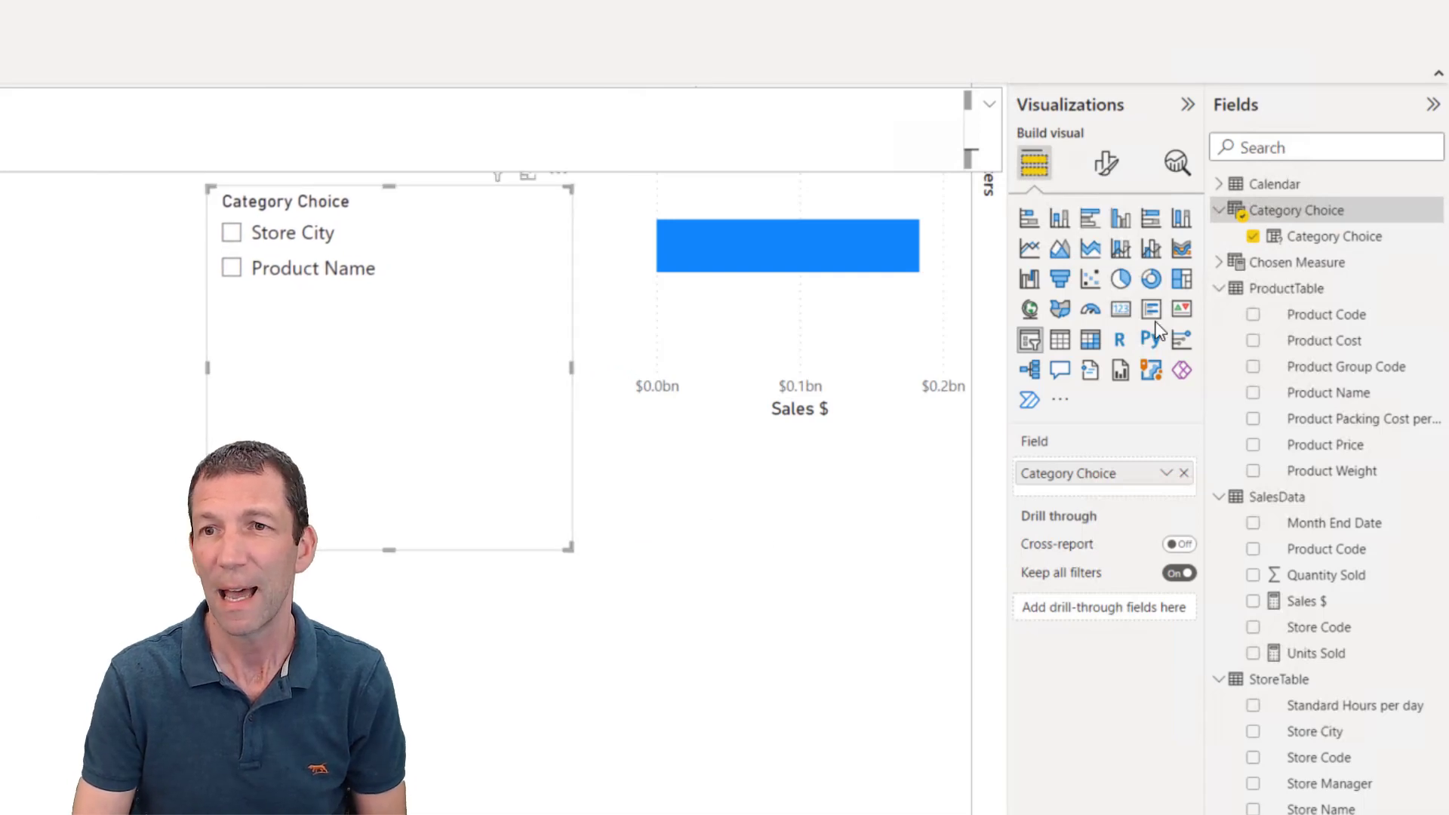
left_click(897, 324)
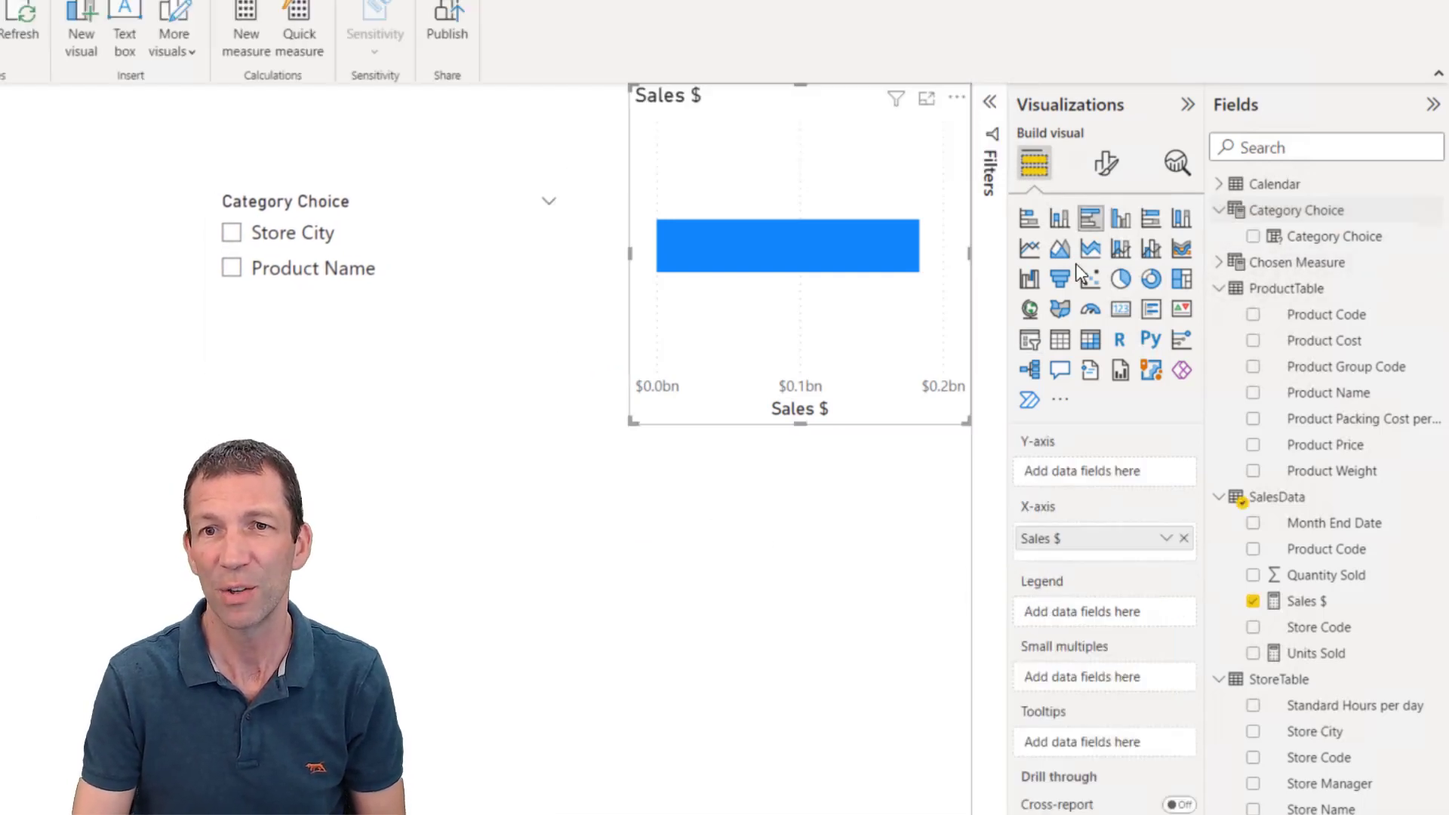
left_click_drag(1315, 235, 1083, 465)
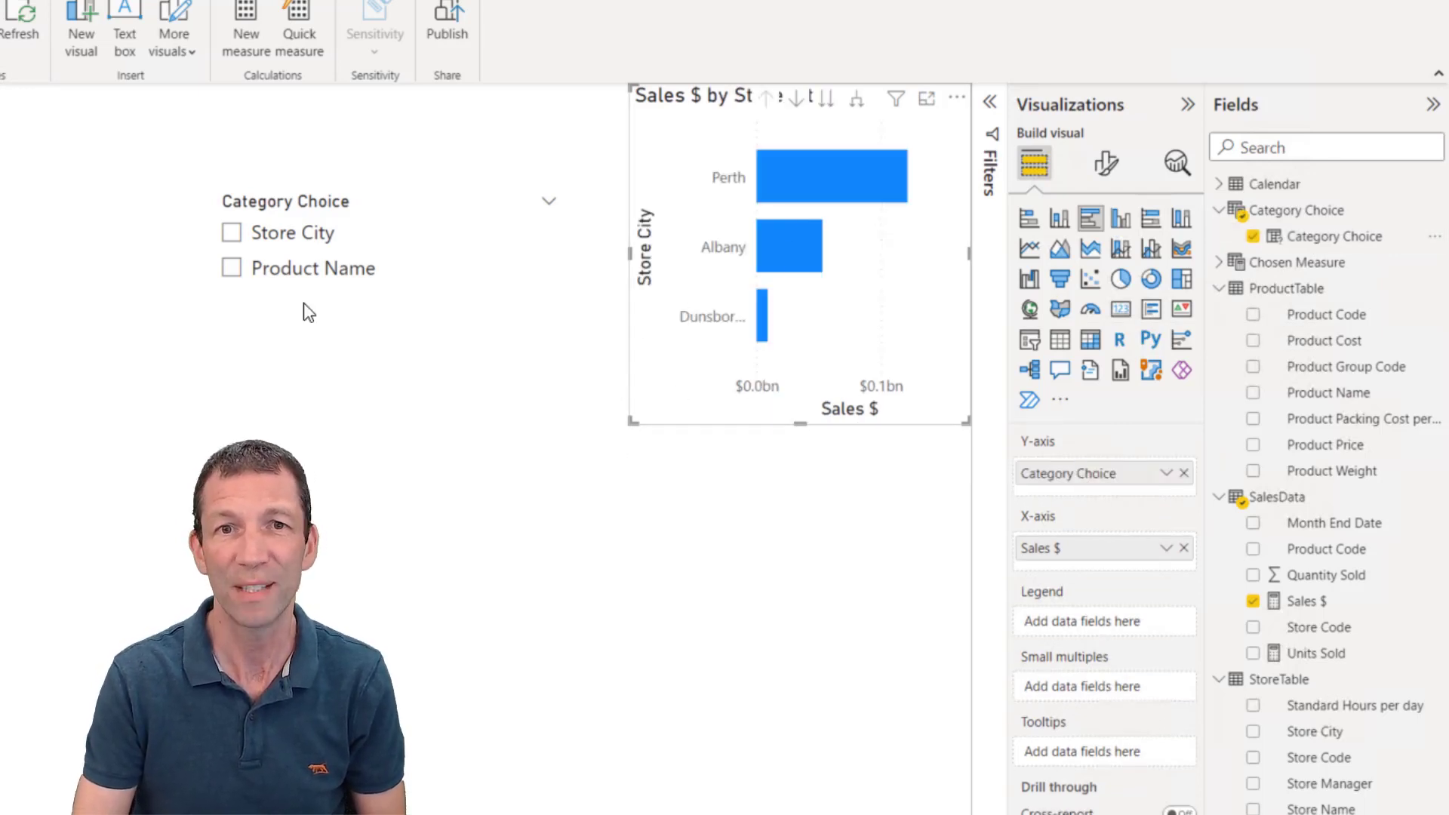
- Make the chart taller so all products show, then set the slicer to Store City
left_click(237, 276)
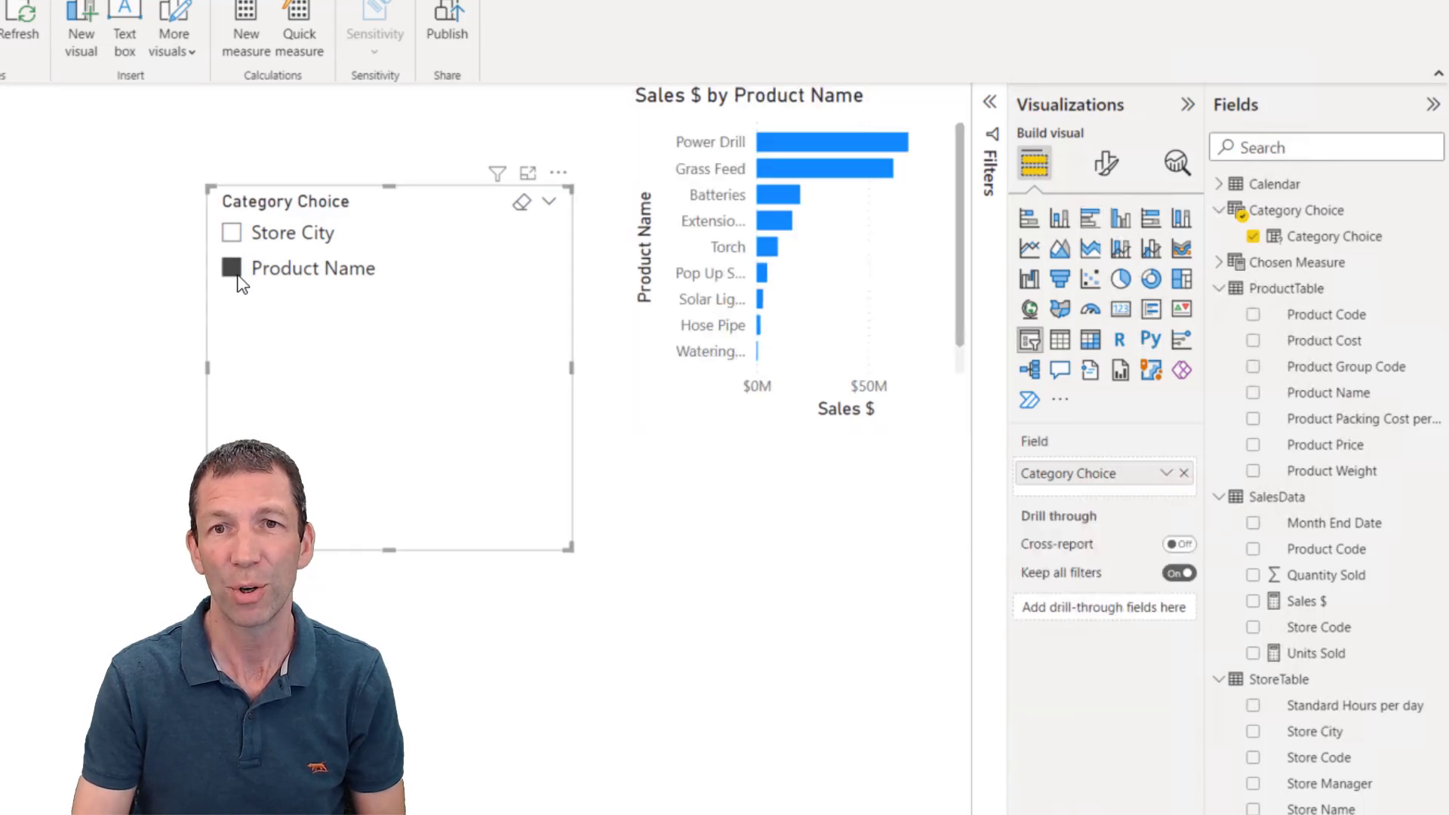
left_click(823, 273)
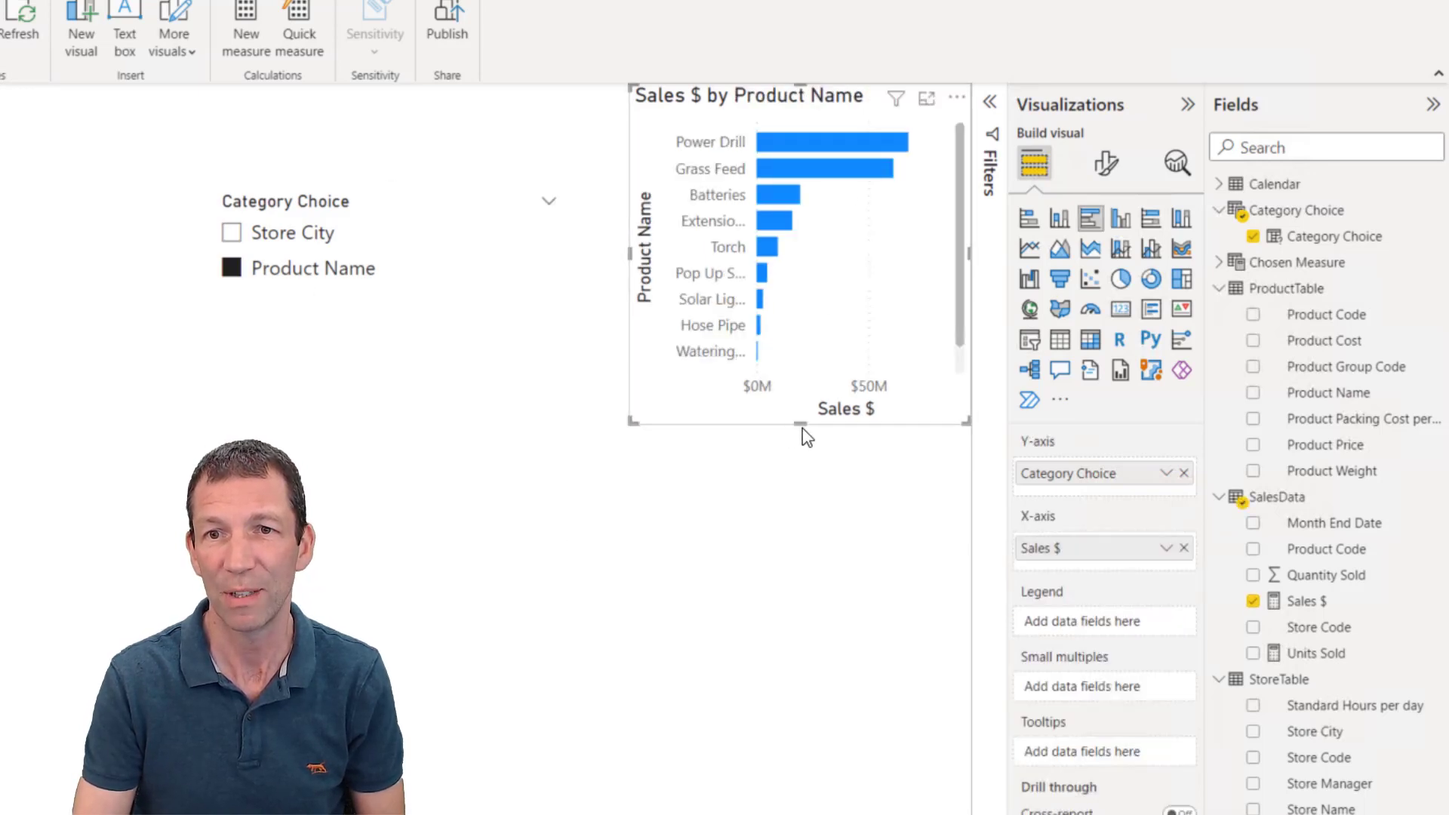
left_click_drag(804, 428, 766, 614)
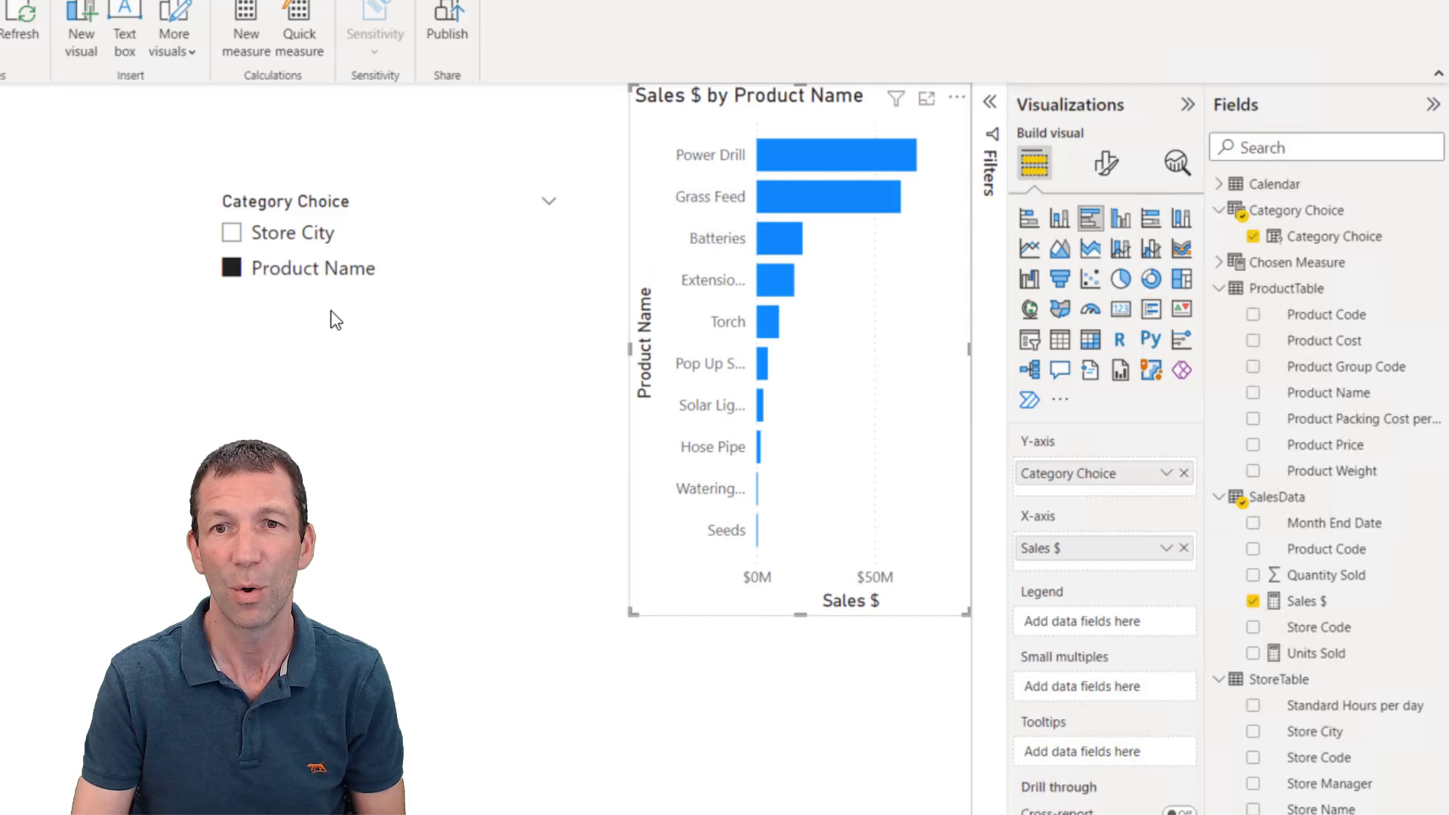
left_click(234, 238)
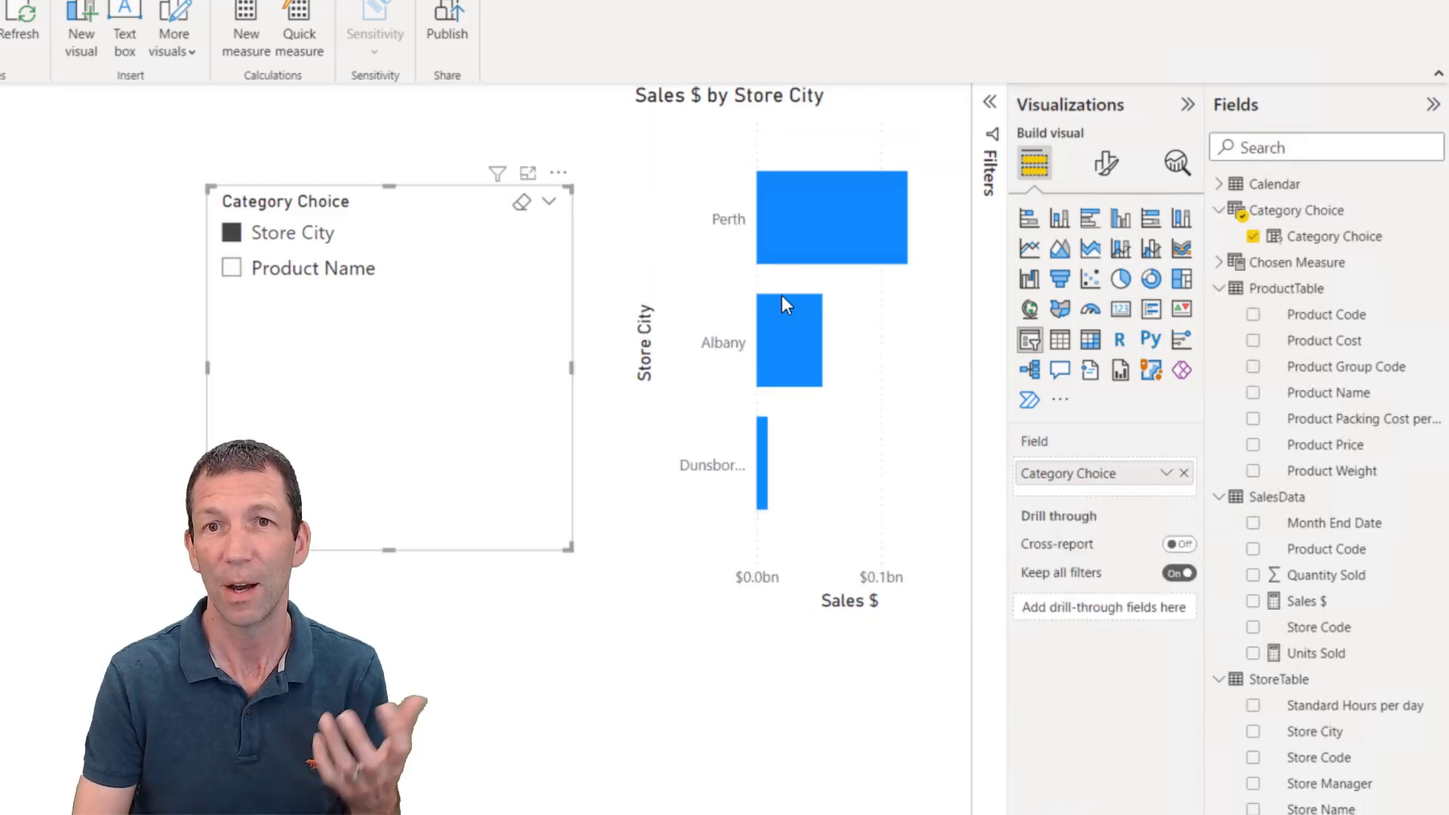
- Sort the chart's axis by Store City in ascending order
left_click(702, 343)
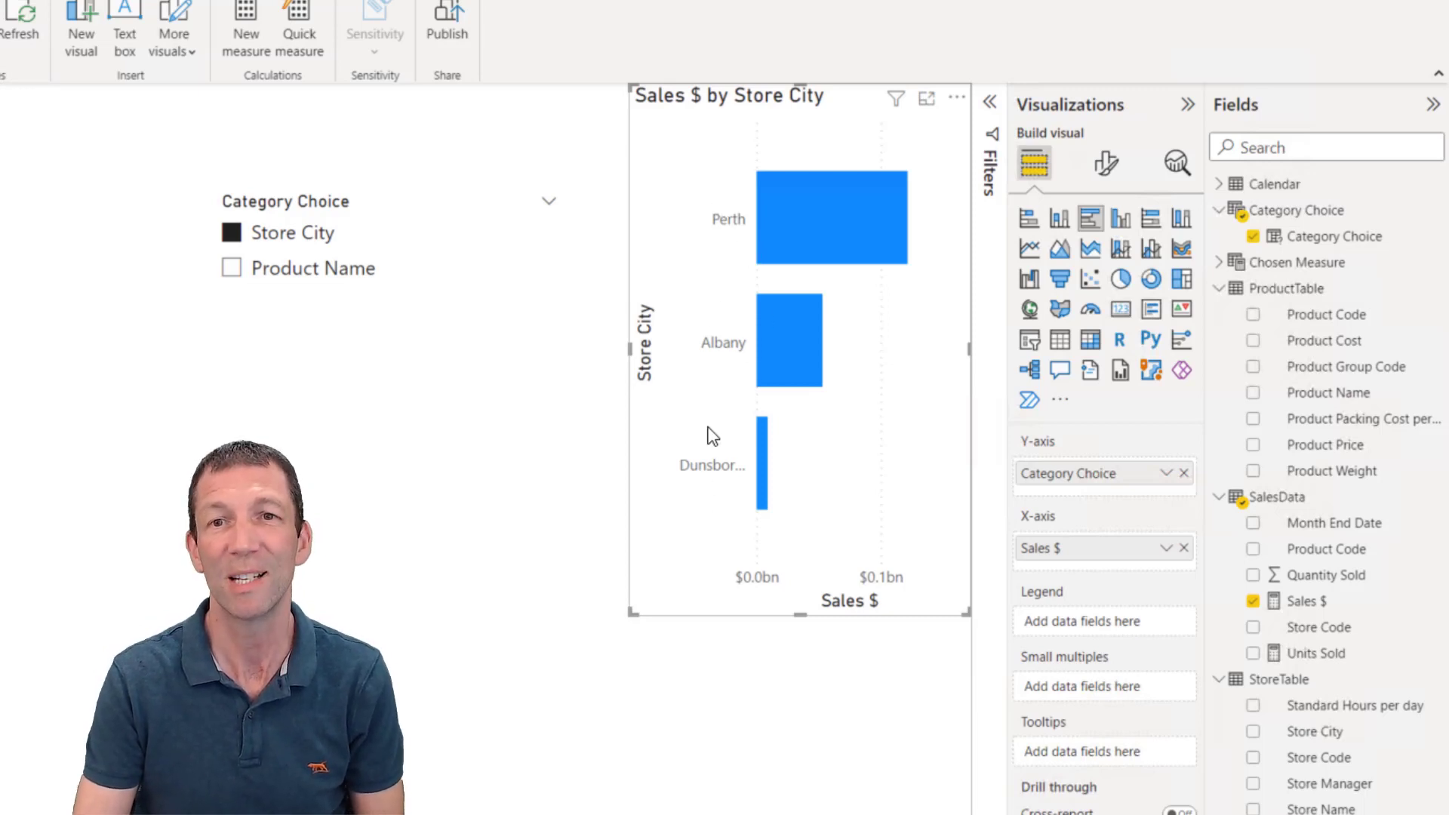
left_click(957, 100)
mouse_move(1054, 231)
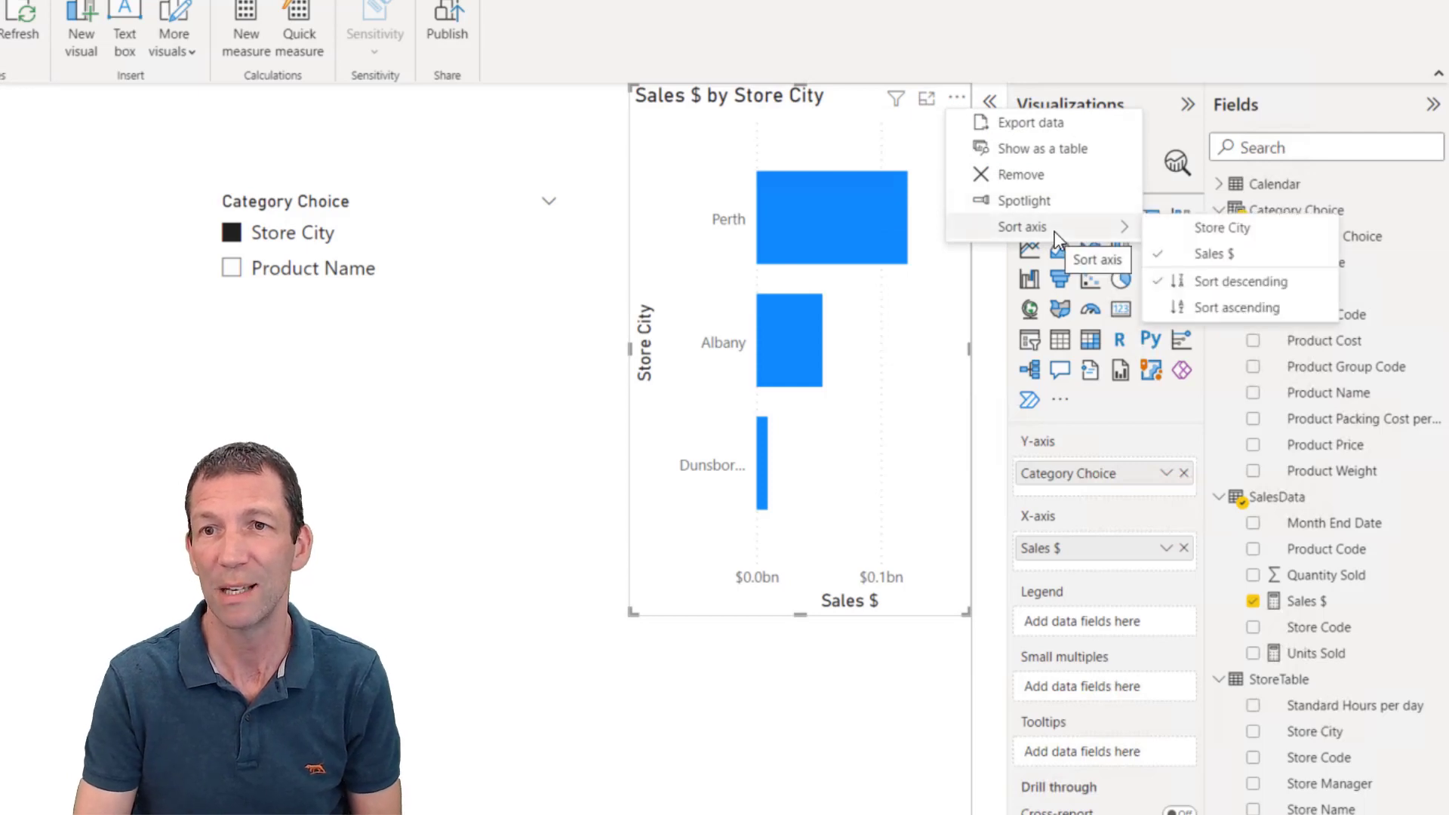
left_click(1234, 234)
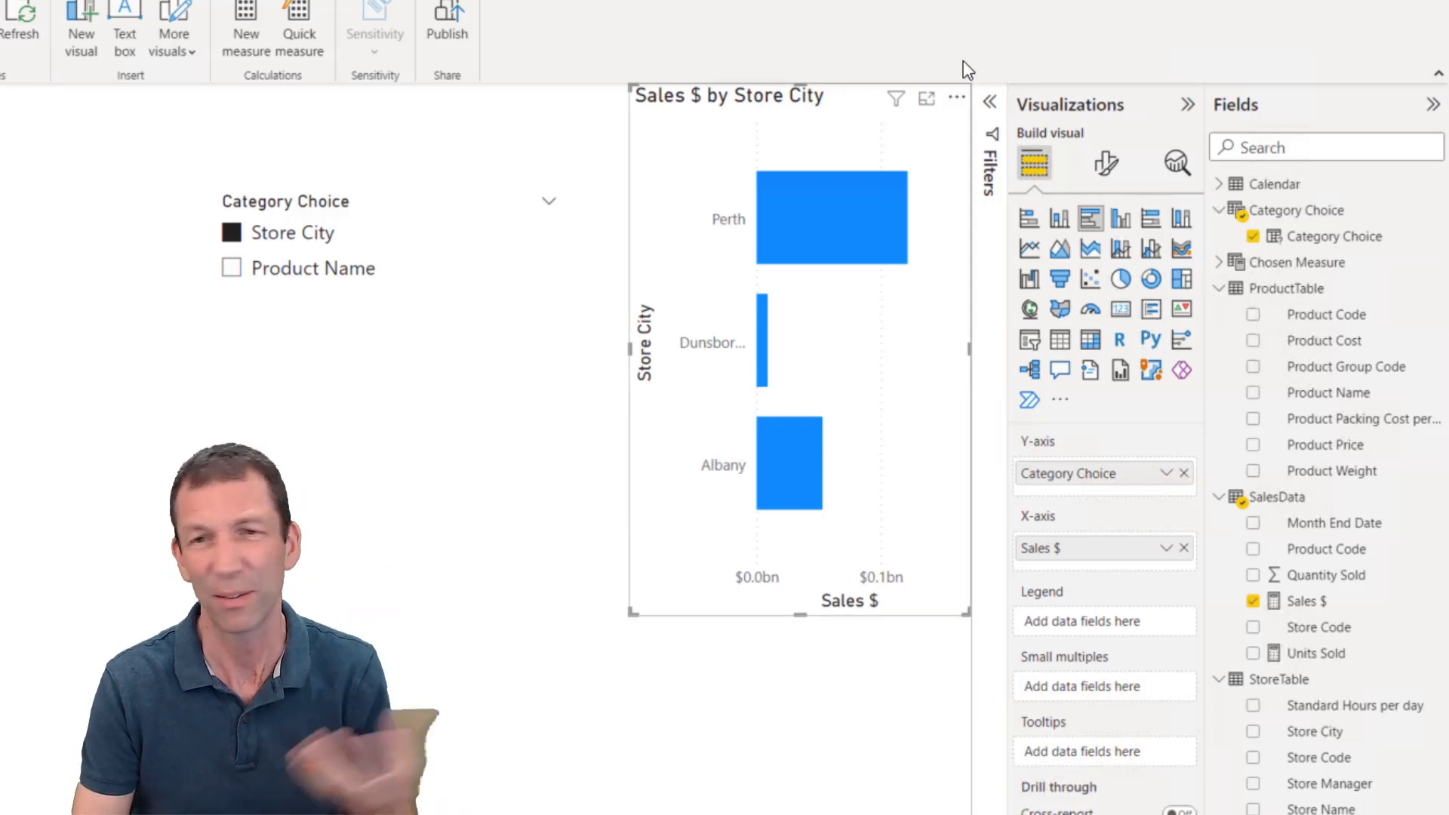
left_click(958, 98)
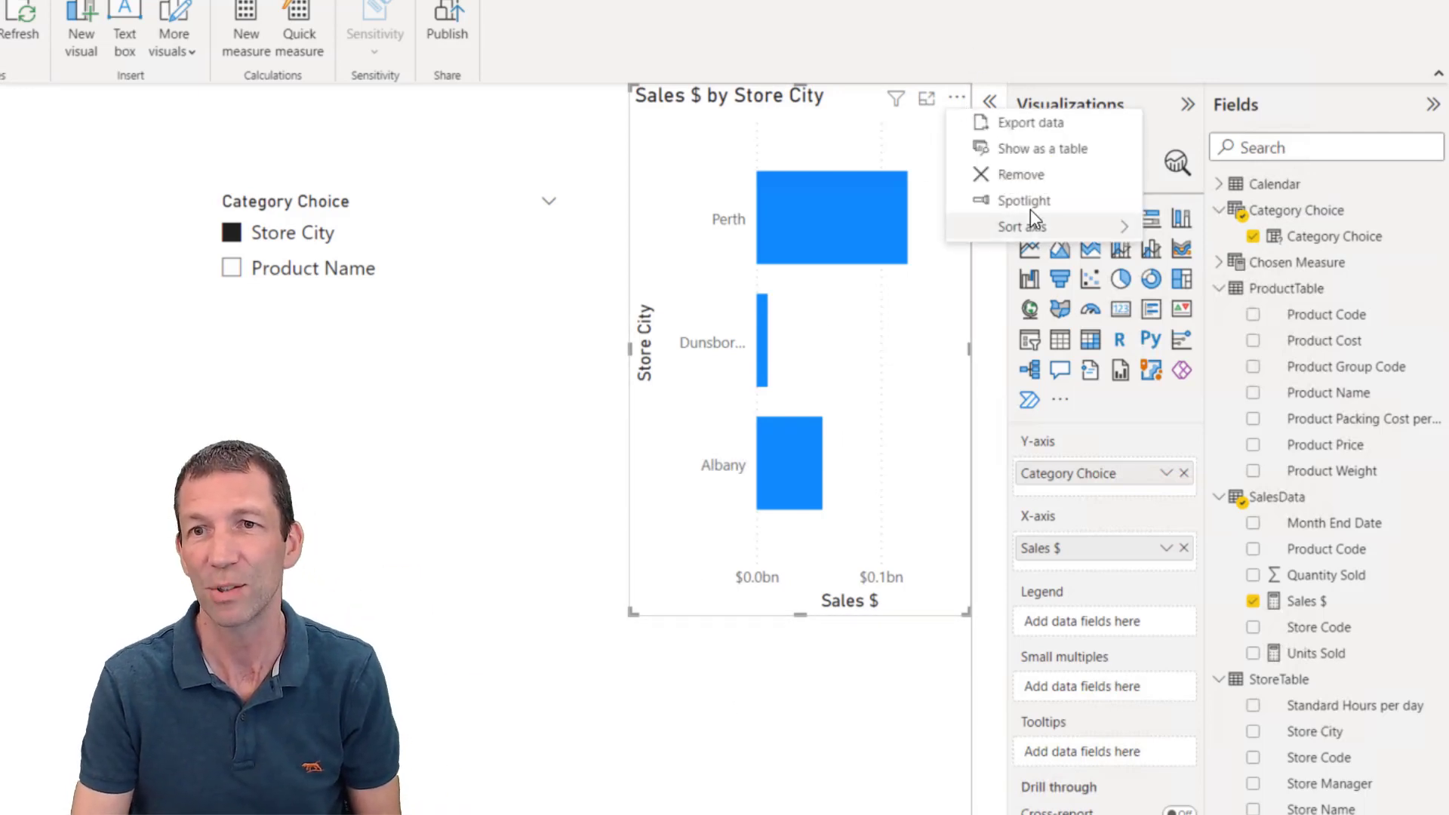
mouse_move(1039, 226)
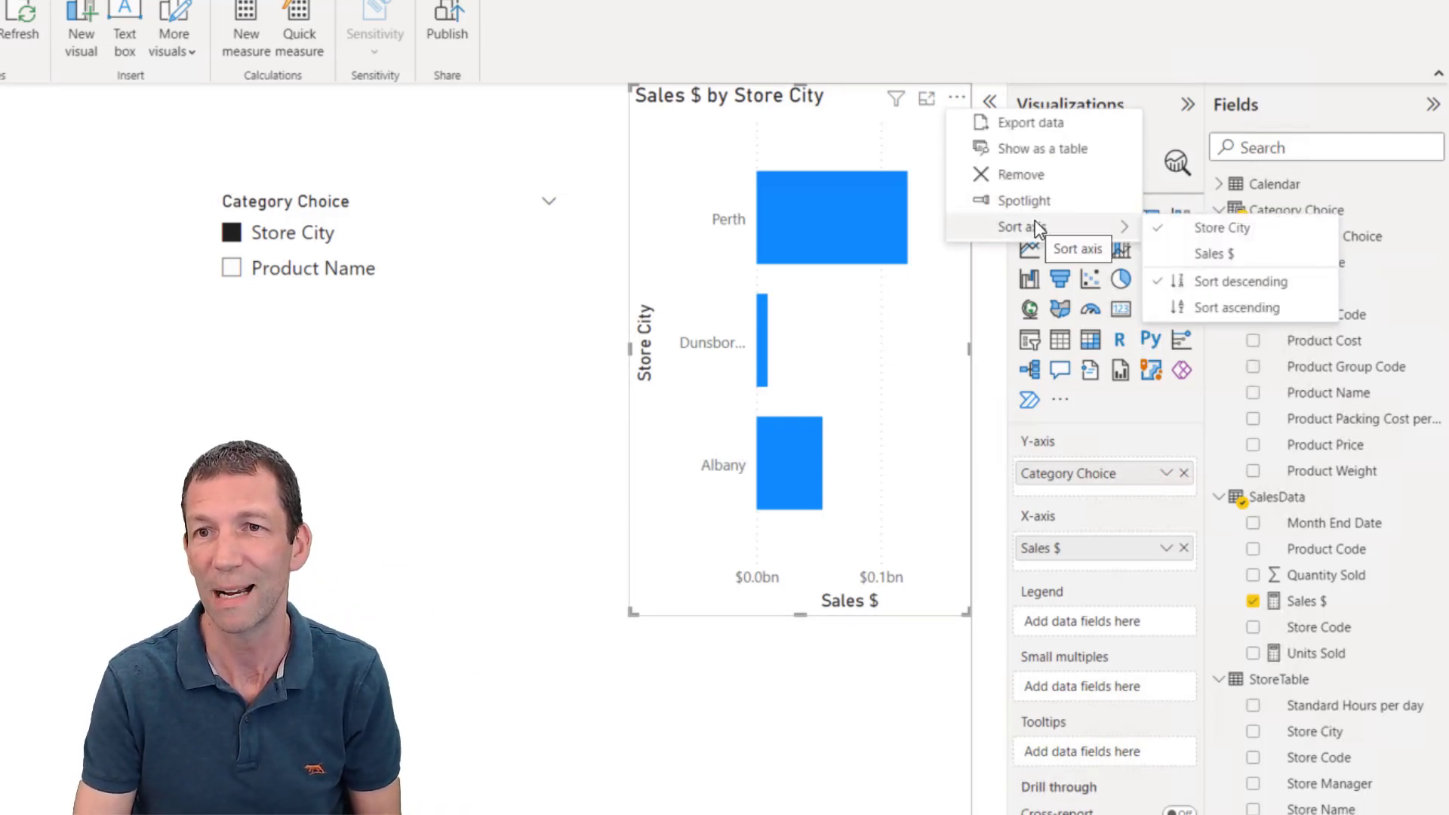
left_click(1219, 308)
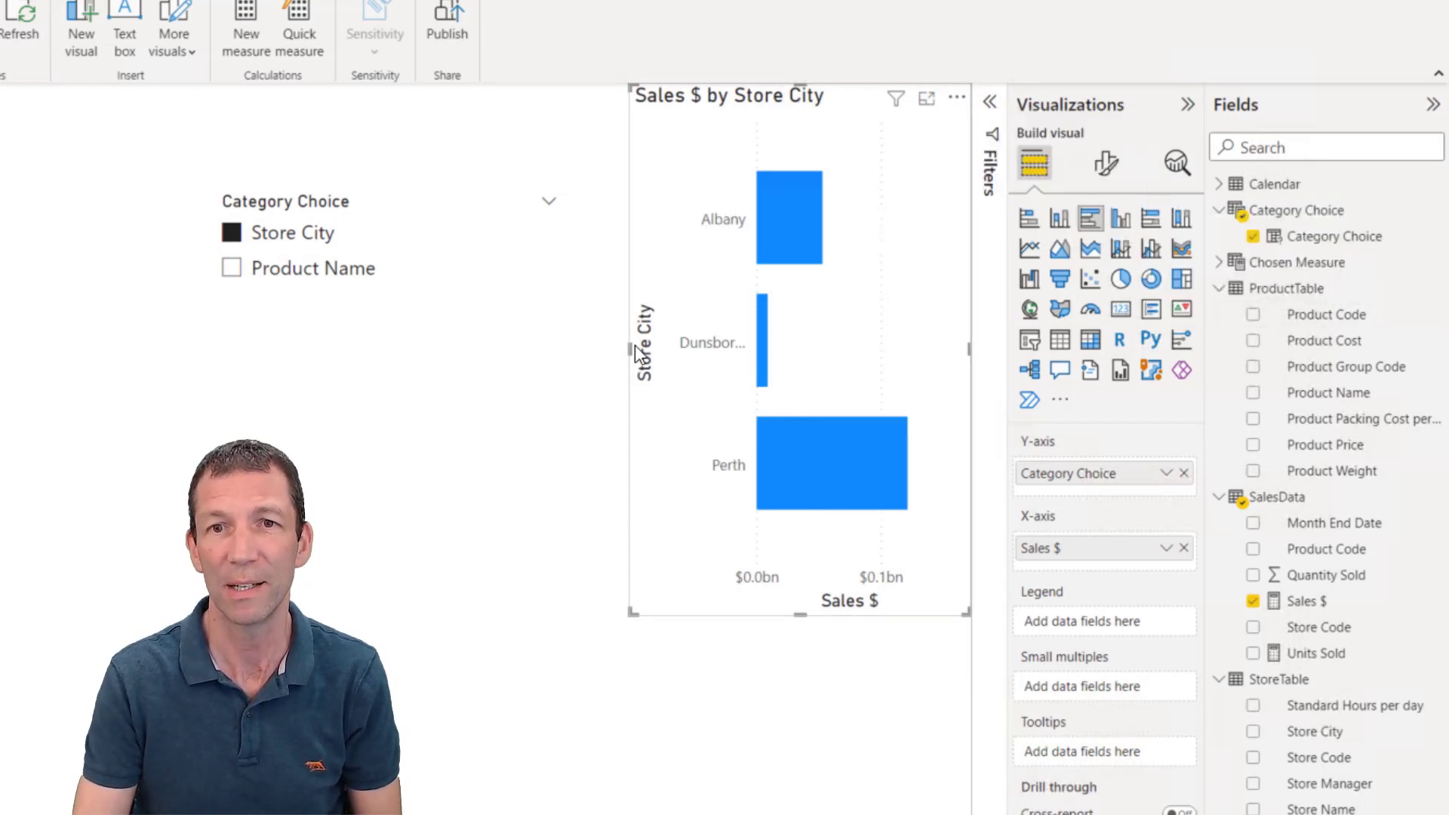
- Widen the chart to show Dunsborough fully, move the slicer up-left, and toggle Product Name/Store City
left_click_drag(631, 352, 559, 358)
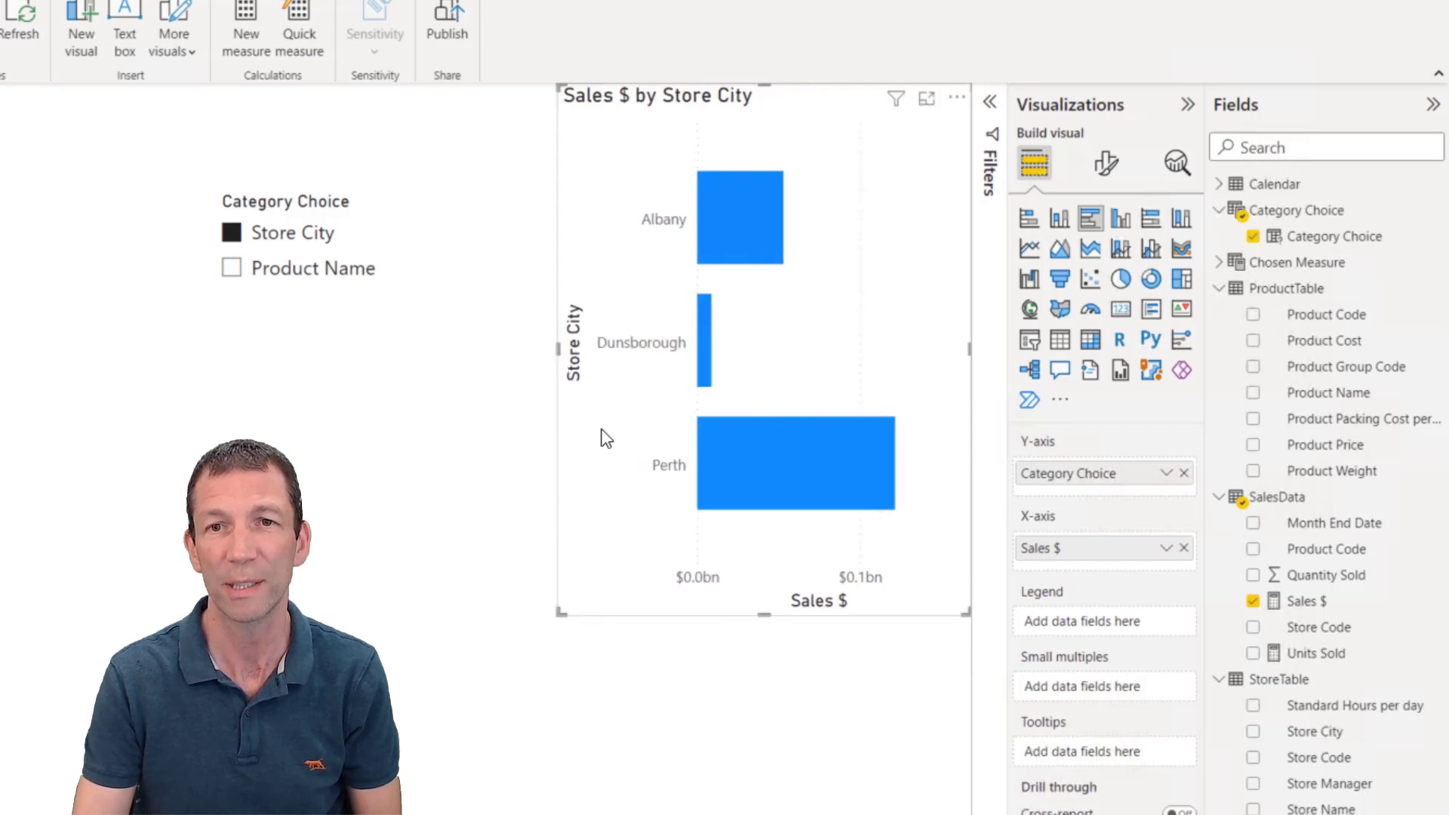
left_click_drag(410, 269, 380, 193)
left_click(209, 224)
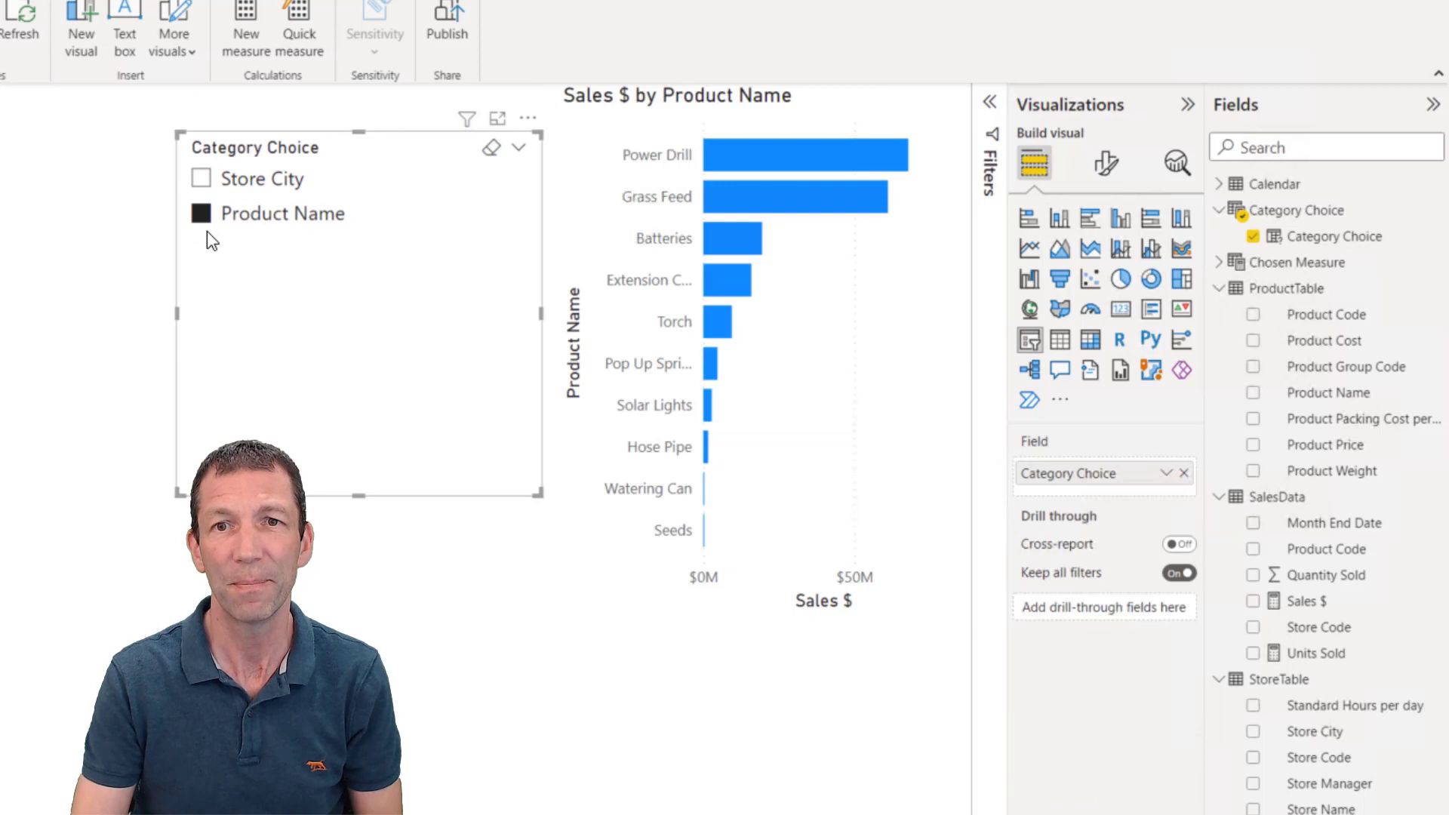
left_click(201, 181)
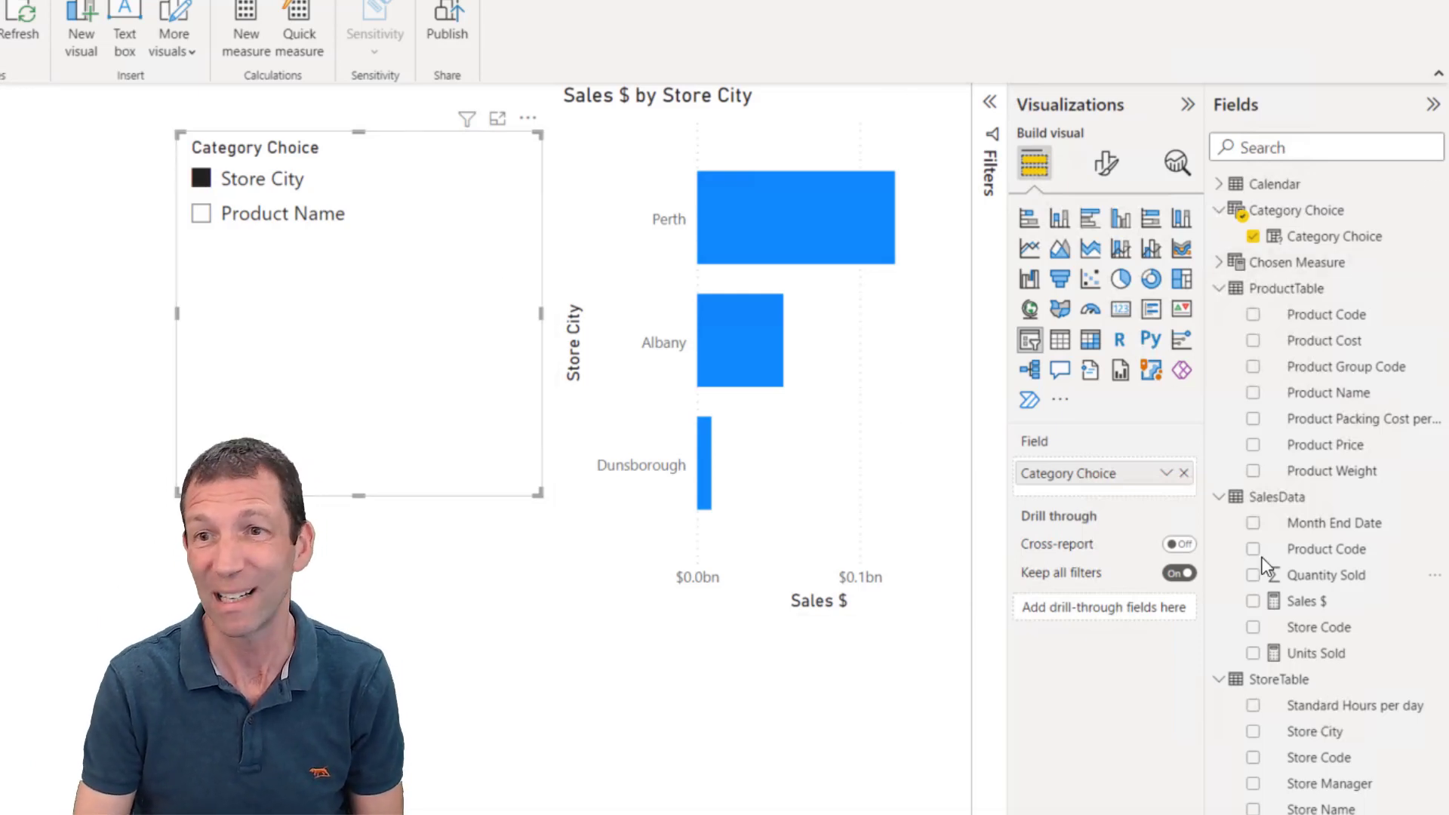
- Show StoreTable's hidden fields to expose City Display Order, then select Store City
right_click(1300, 683)
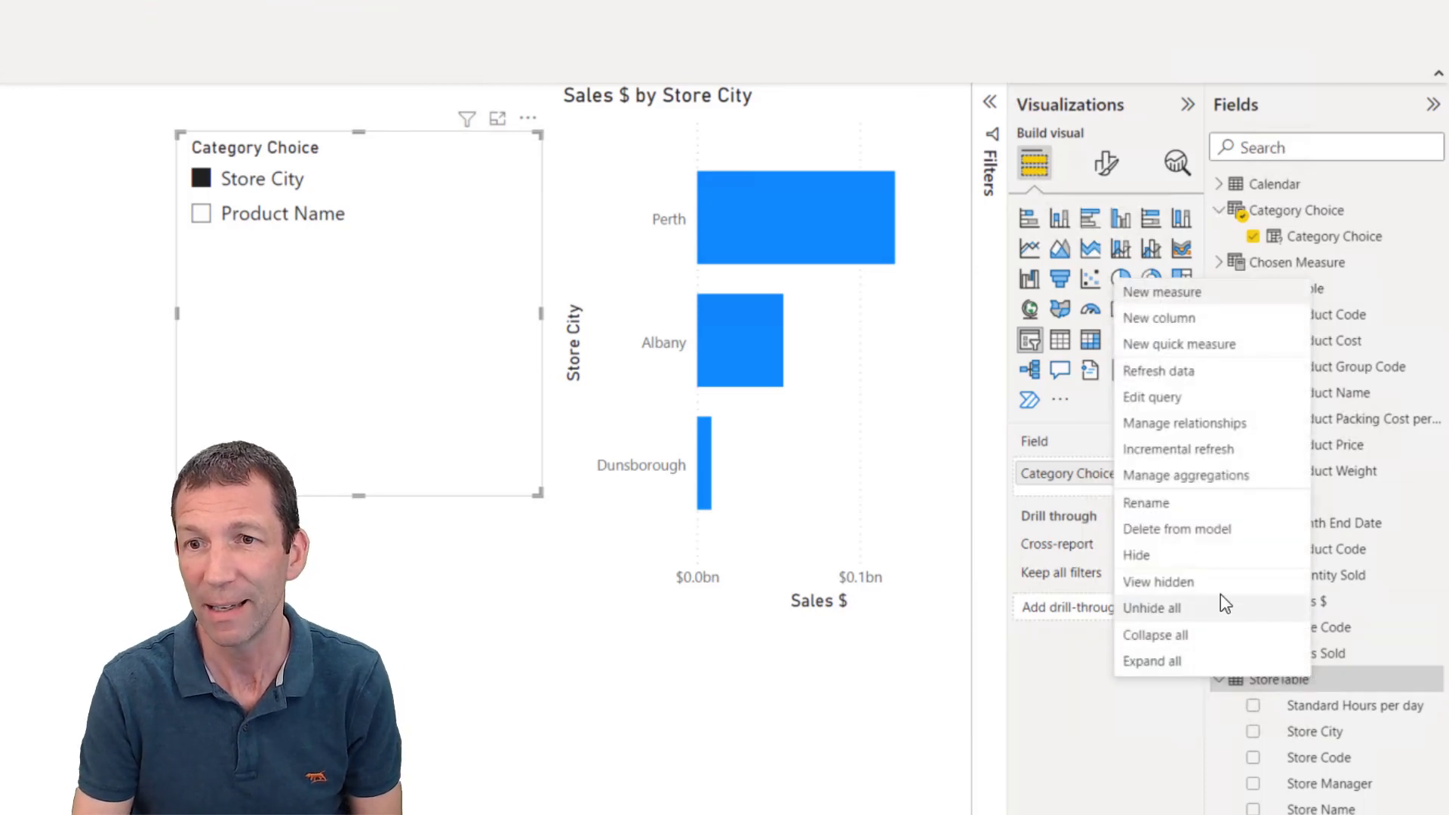
left_click(1312, 590)
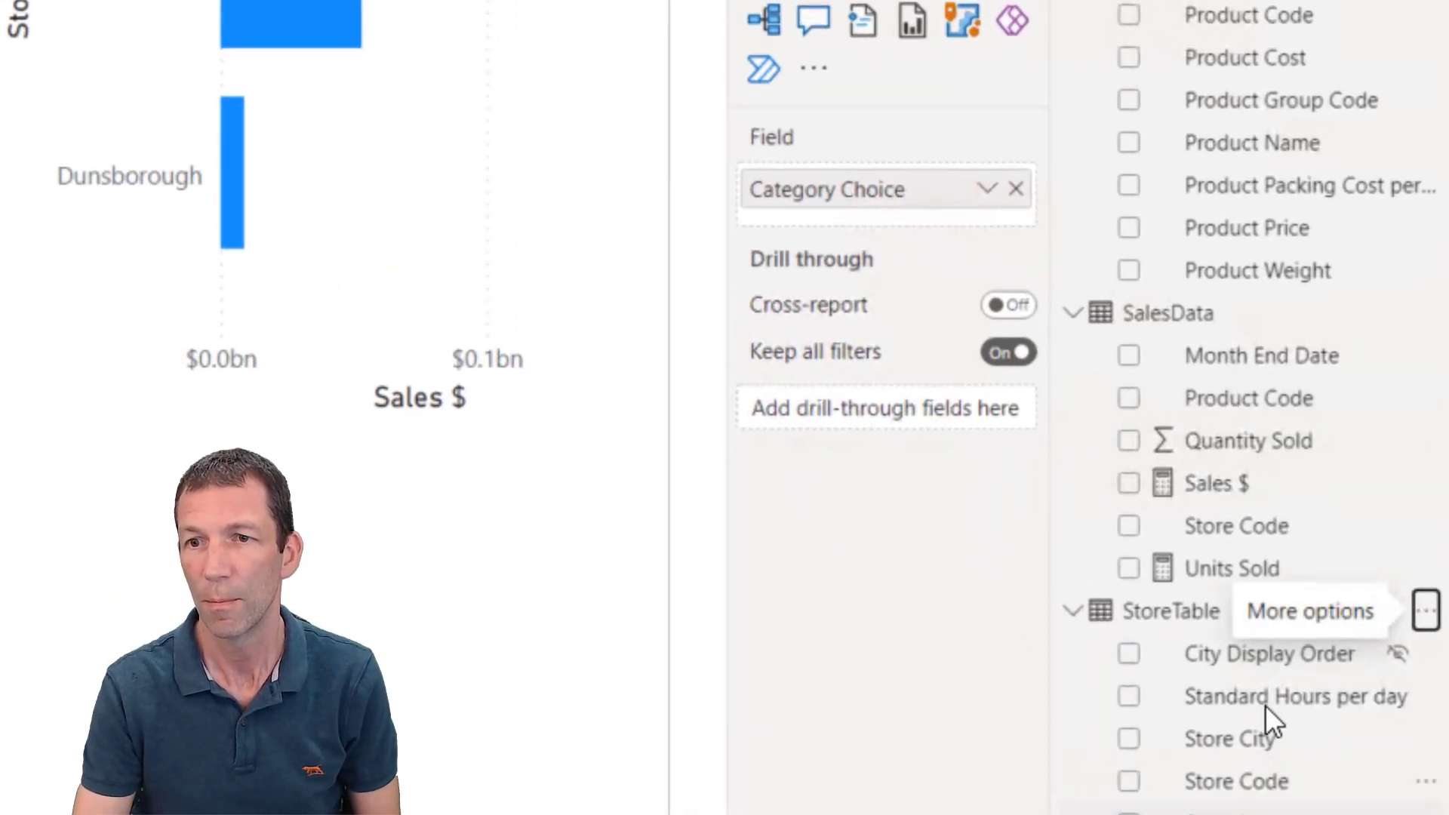
left_click(1264, 660)
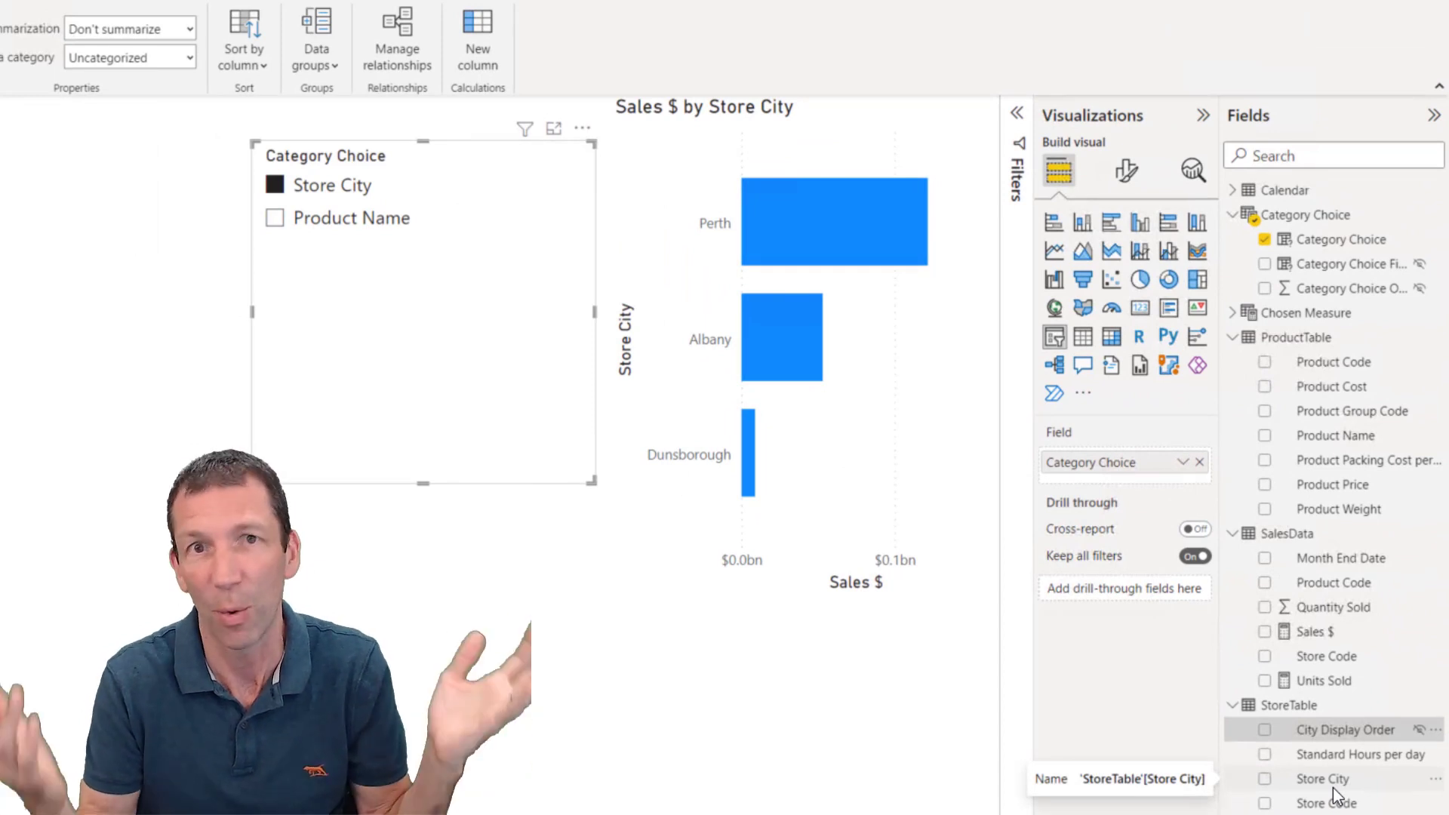
left_click(1343, 731)
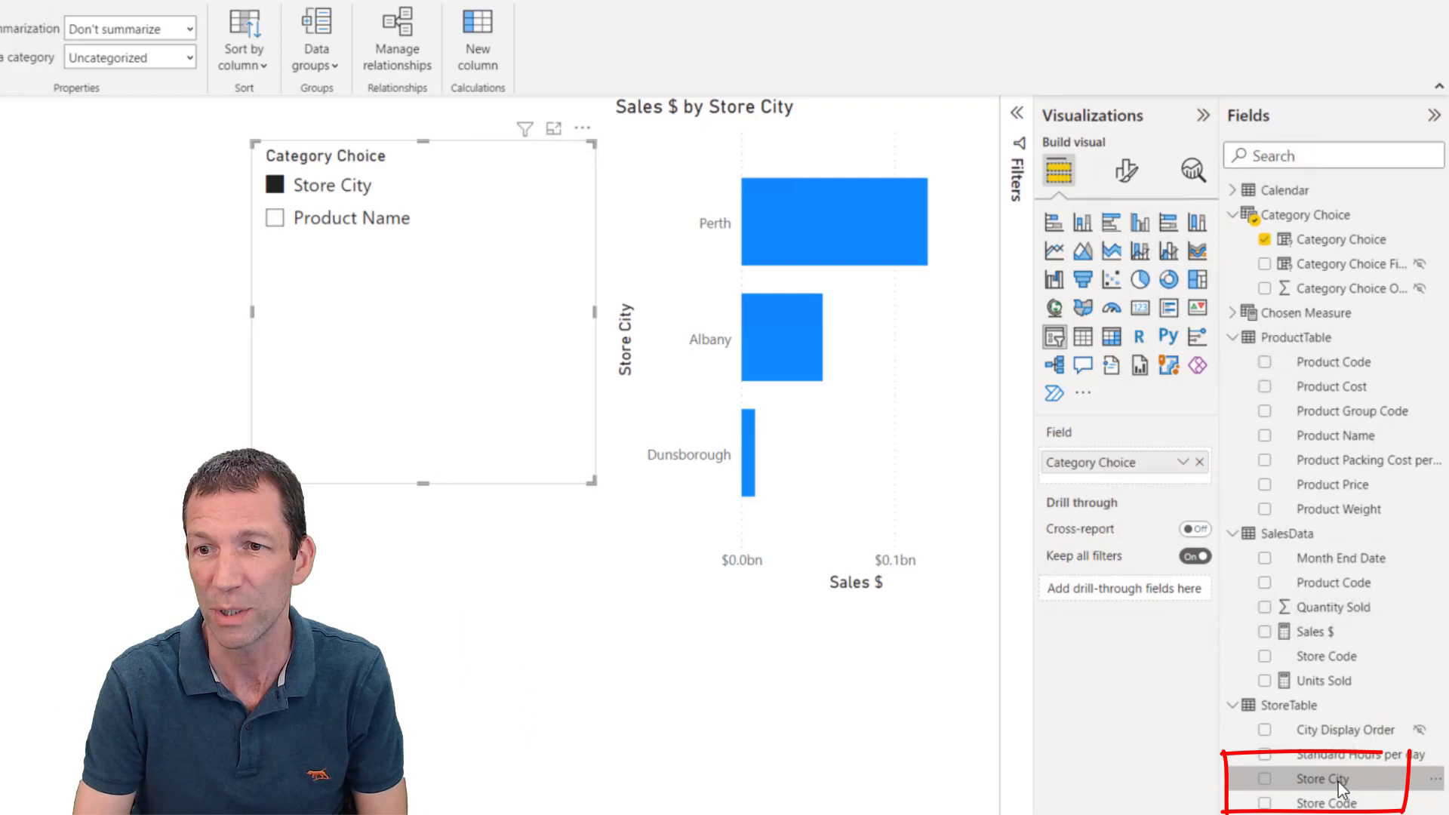
- Sort Store City by City Display Order and toggle the slicer to confirm Albany, Dunsborough, Perth order
left_click(260, 67)
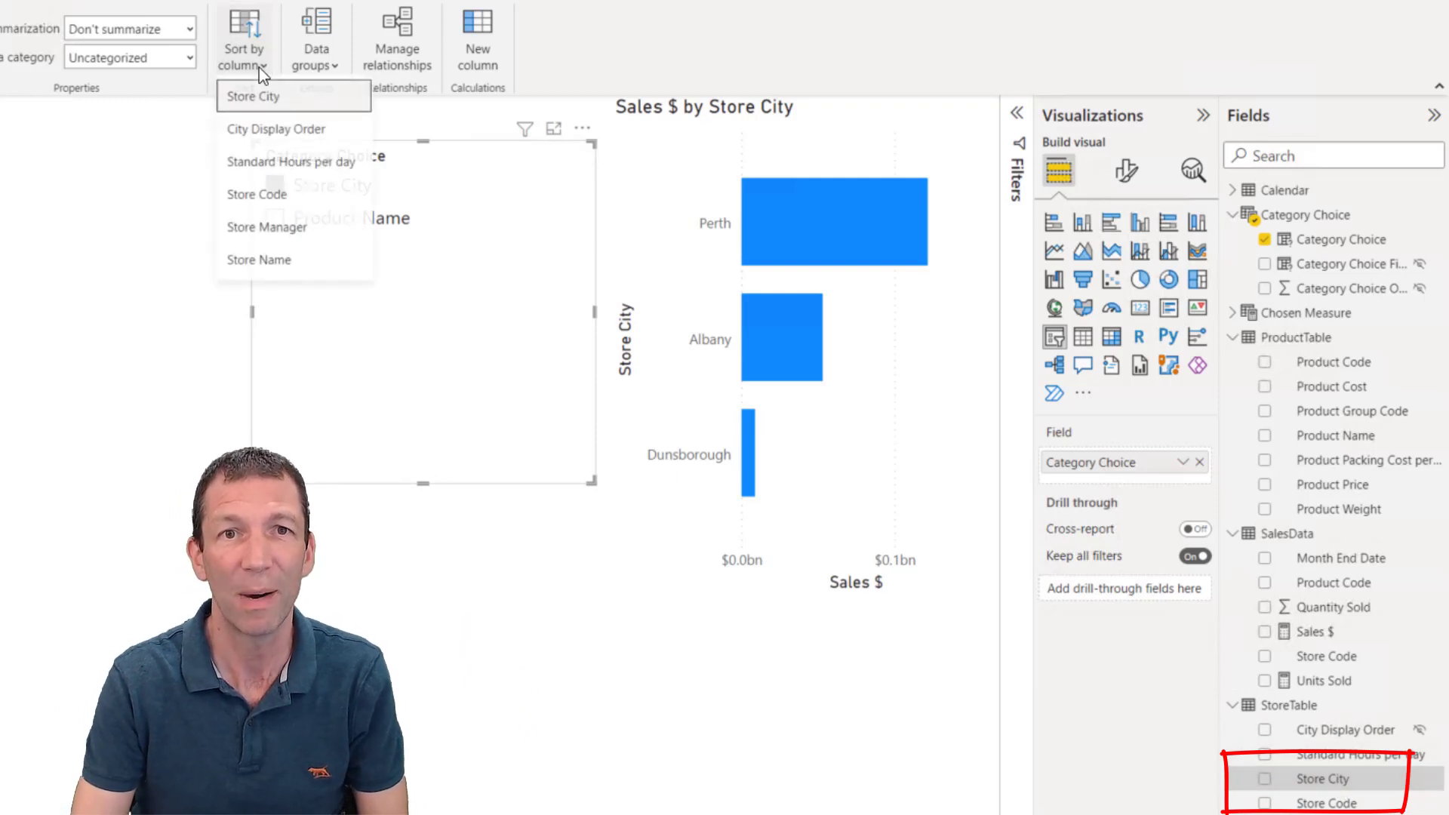
left_click(261, 138)
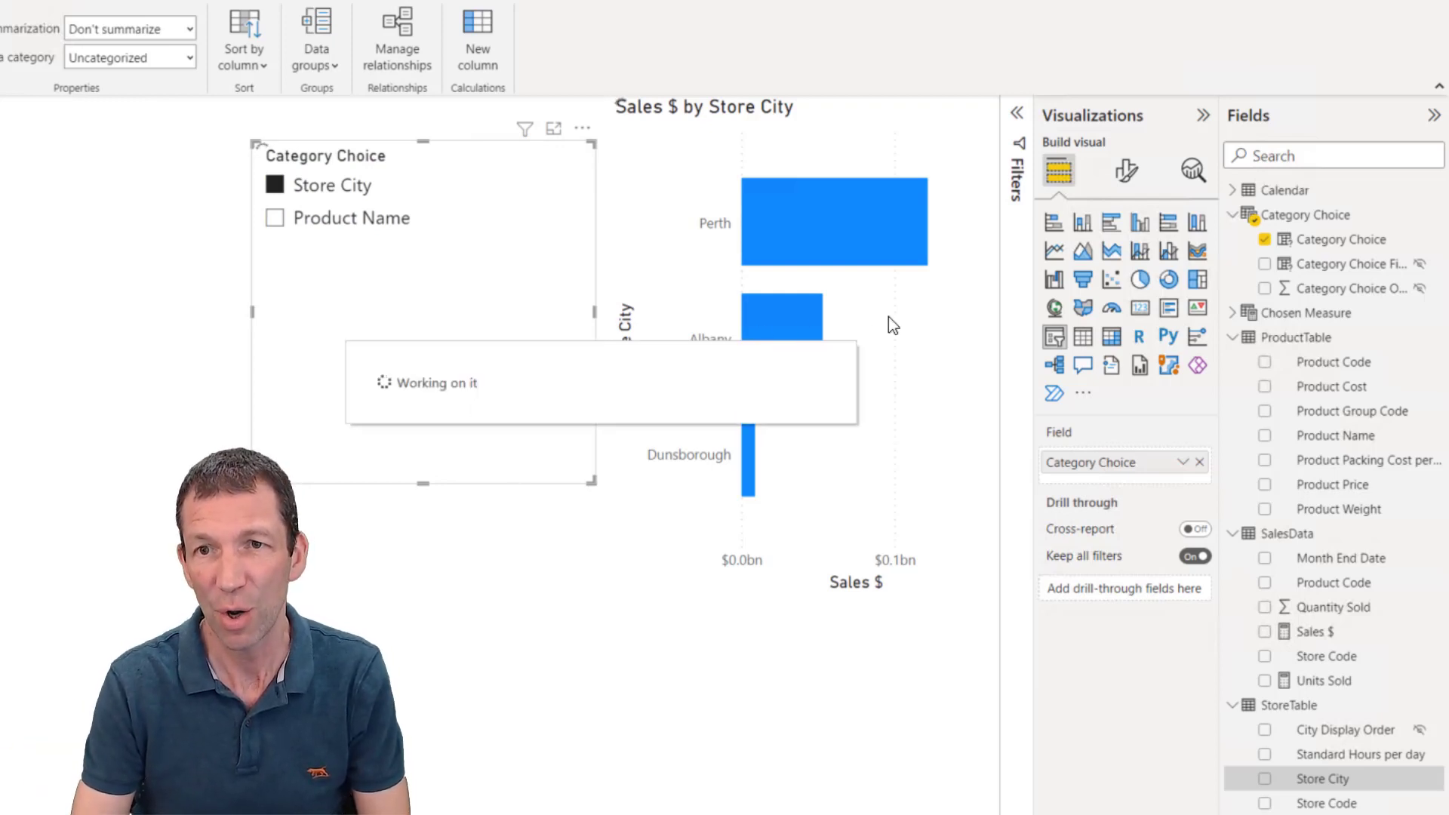
left_click(277, 221)
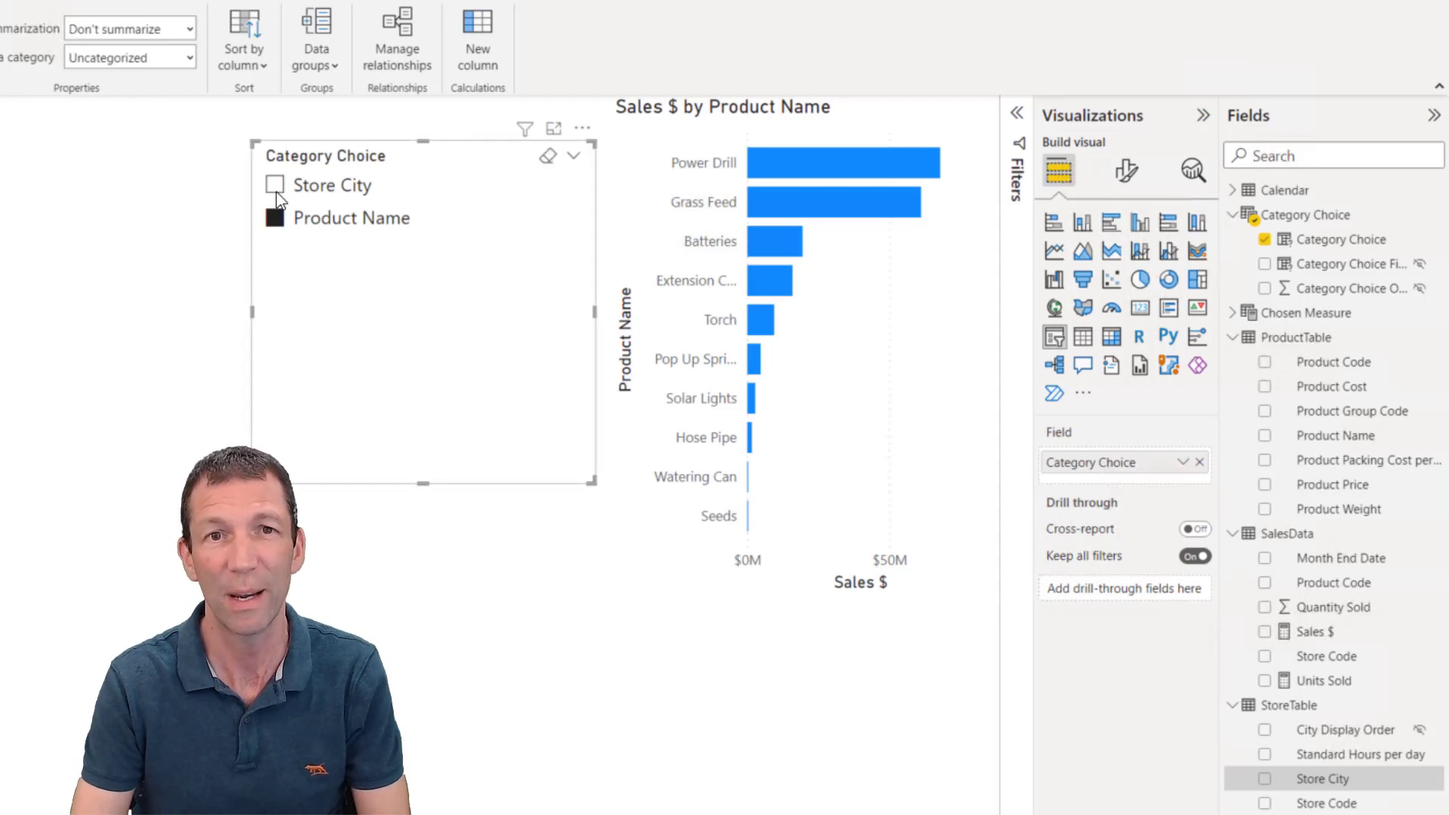
left_click(277, 189)
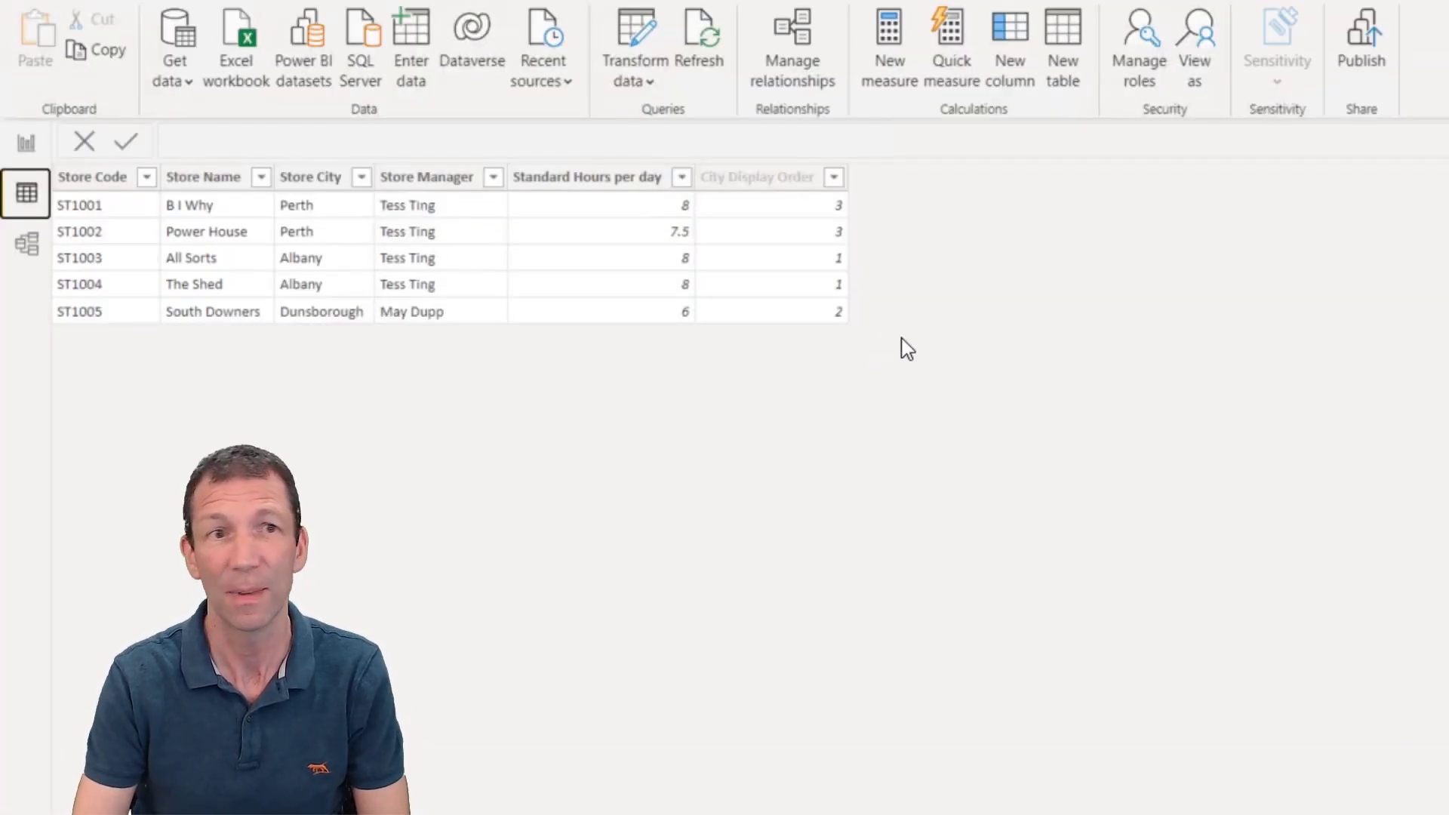
- Select the City Display Order column in StoreTable's data view to check its values
left_click(773, 184)
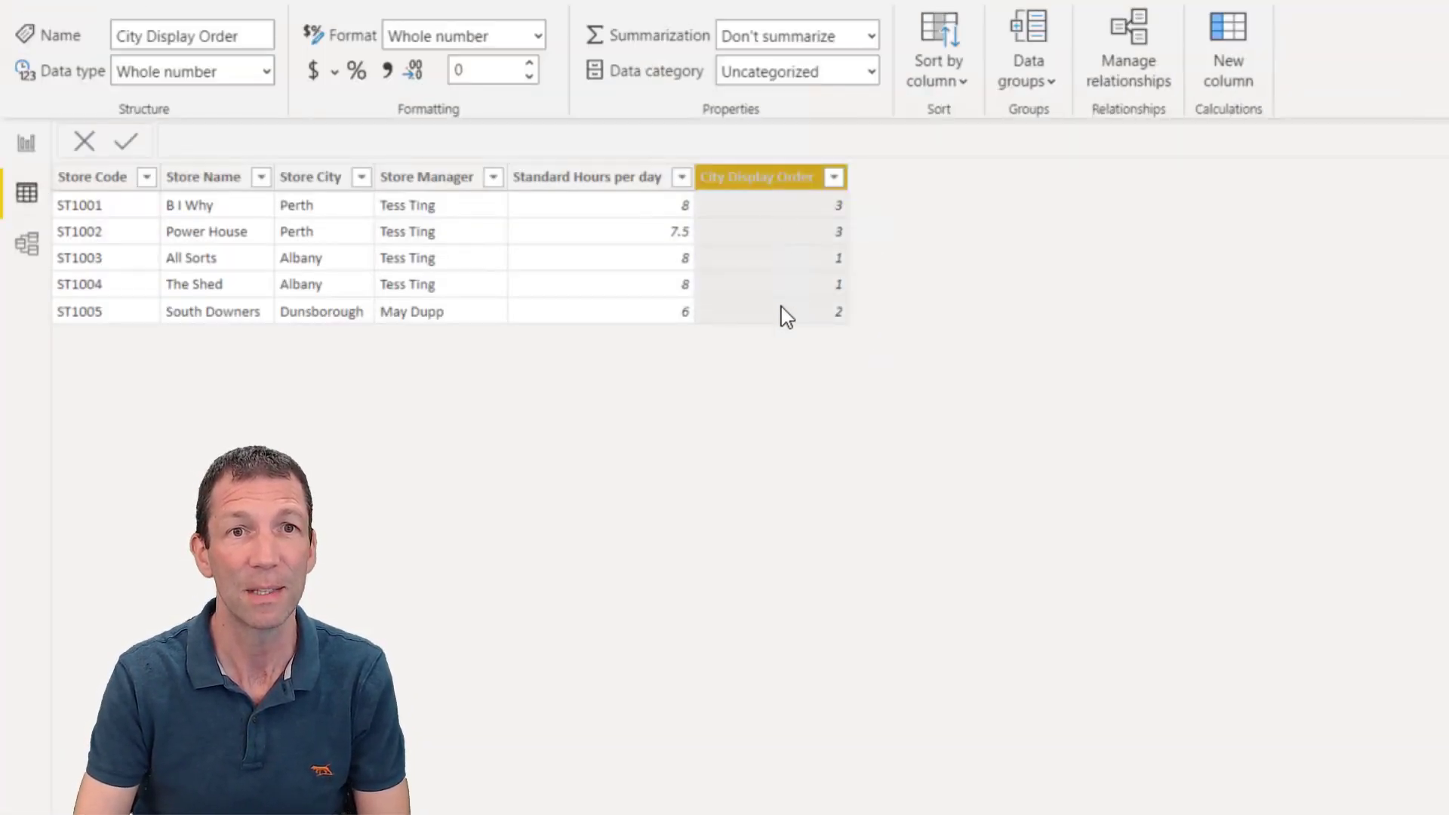